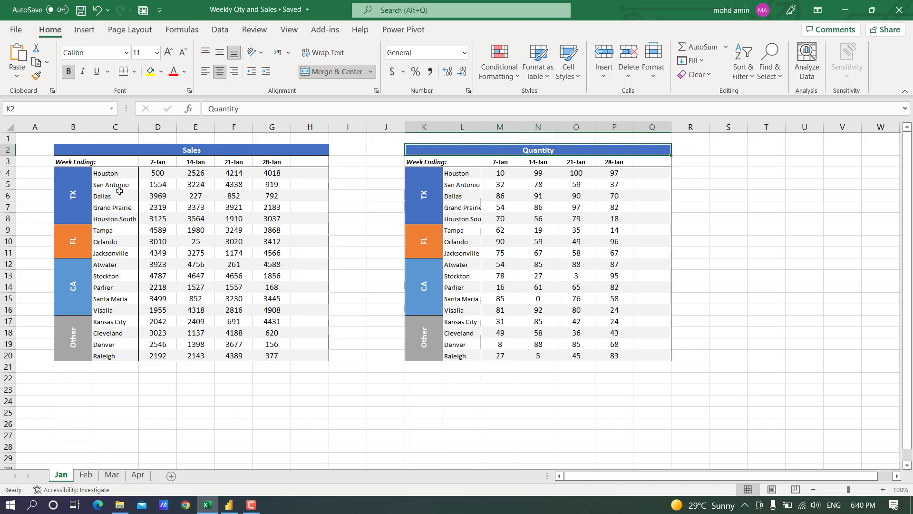
Review the January Sales table's state groups, cities and week-ending dates.
left_click(72, 191)
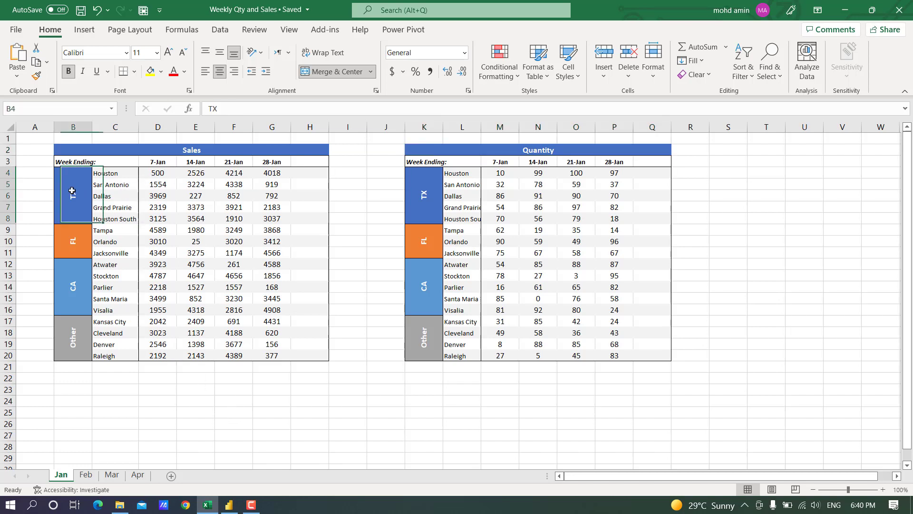
left_click(73, 241)
left_click(72, 288)
left_click_drag(116, 175, 116, 299)
left_click(159, 164)
left_click(186, 162)
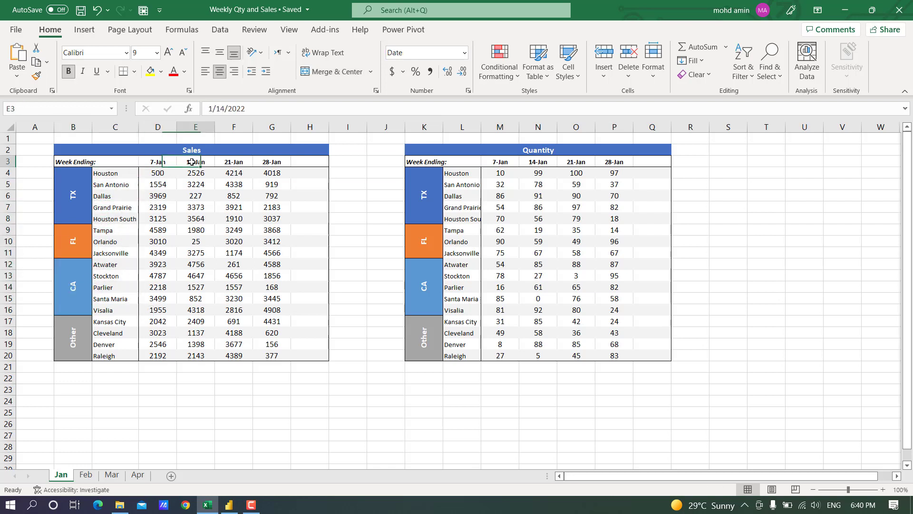
left_click(220, 162)
left_click(273, 162)
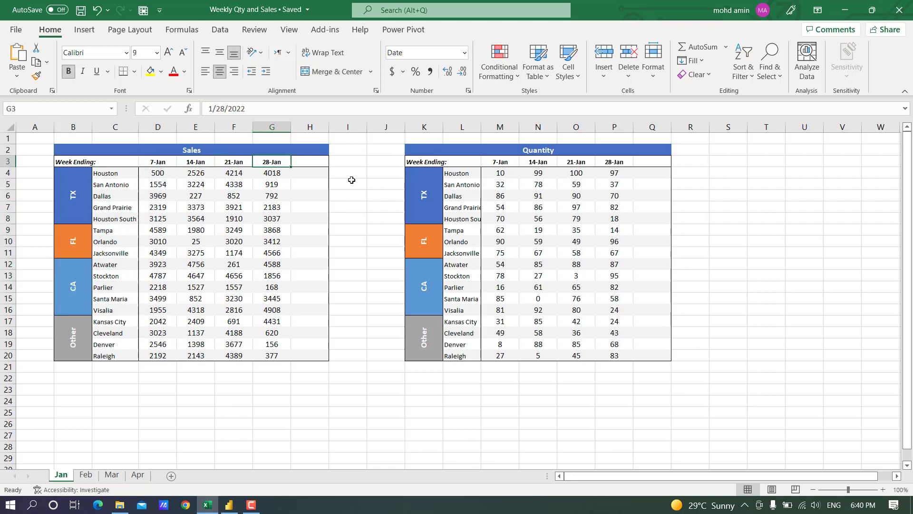
Review the Quantity table's week-ending dates and the layout of the Feb and Mar sheets.
left_click(502, 162)
left_click(538, 162)
left_click(576, 161)
left_click(624, 161)
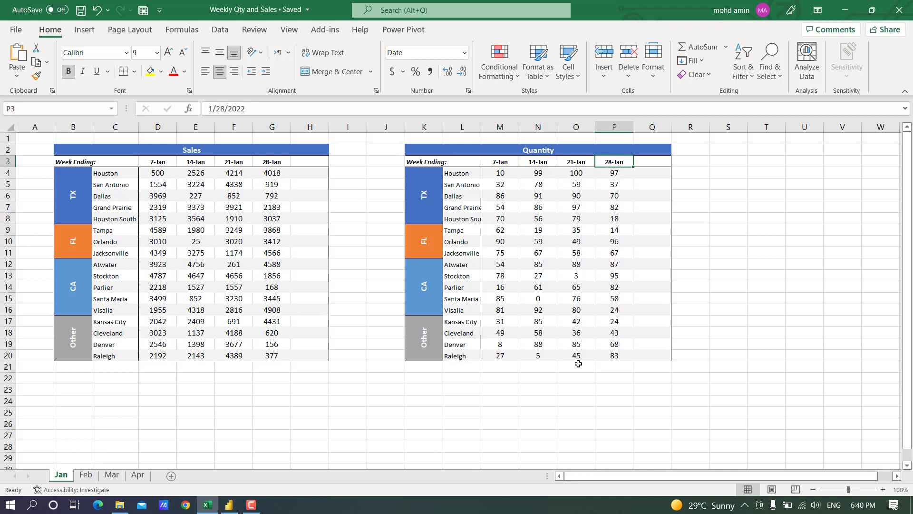
left_click(92, 477)
left_click(111, 476)
left_click(61, 475)
Switch to Power BI Desktop and import the Weekly Qty and Sales workbook from the Youtube Video Creation folder.
left_click(229, 505)
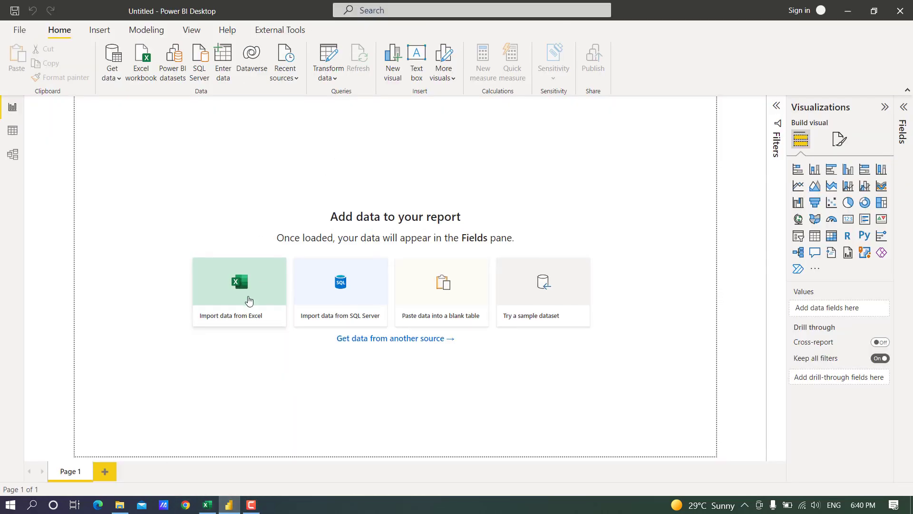
left_click(227, 297)
left_click(139, 86)
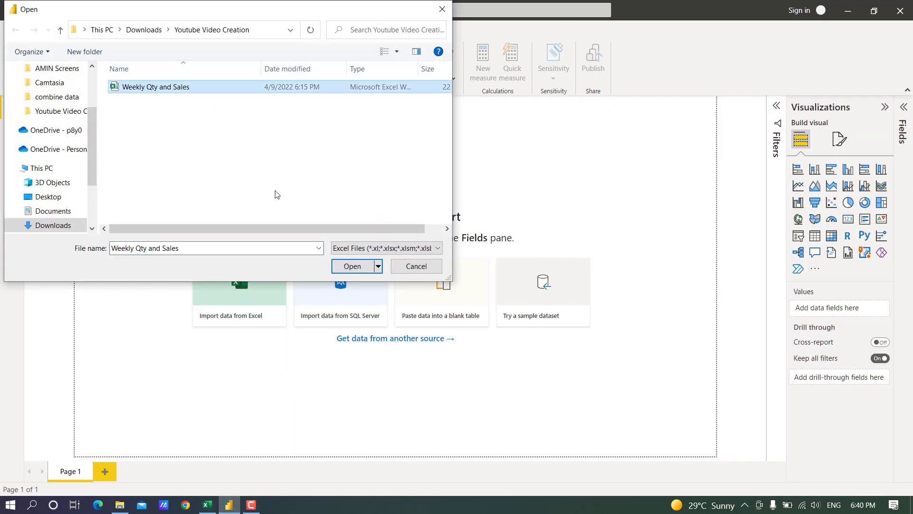
left_click(351, 267)
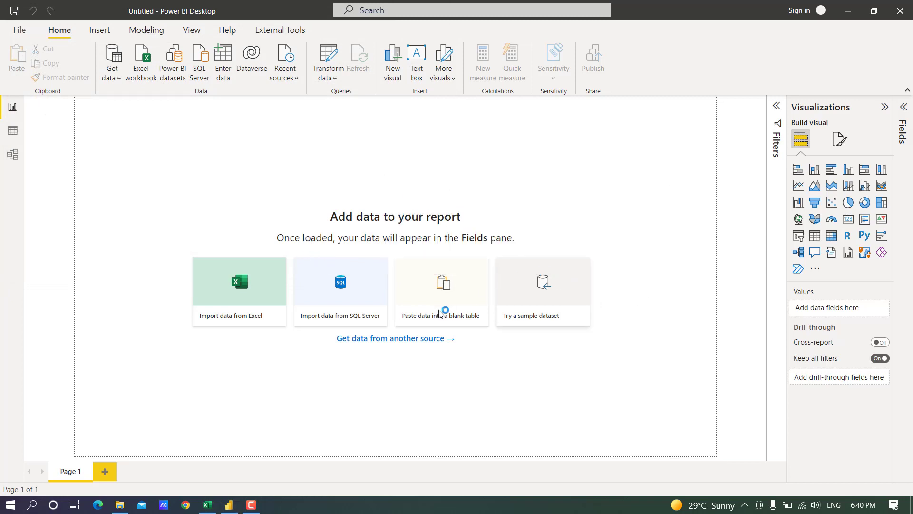
Load the qty_apr range for transforming and delete its Changed Type and Navigation steps, keeping only Source.
left_click(259, 198)
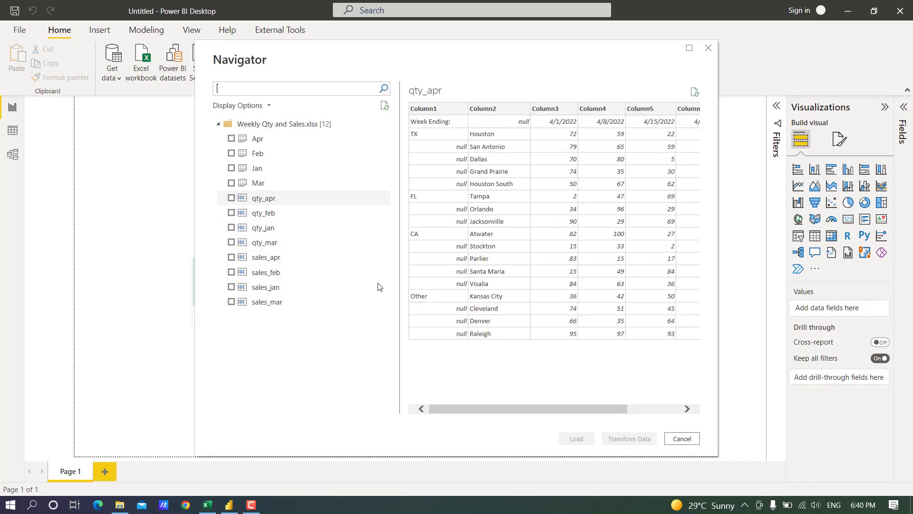
left_click(231, 198)
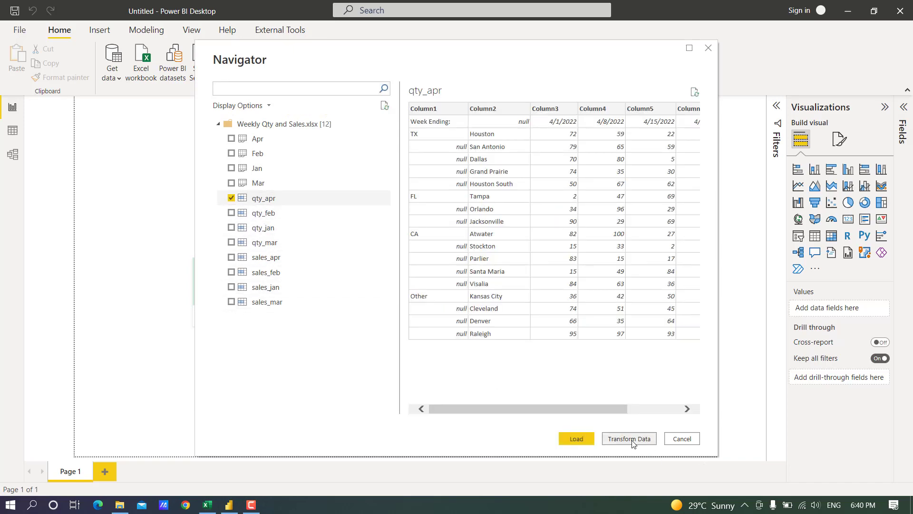
left_click(629, 439)
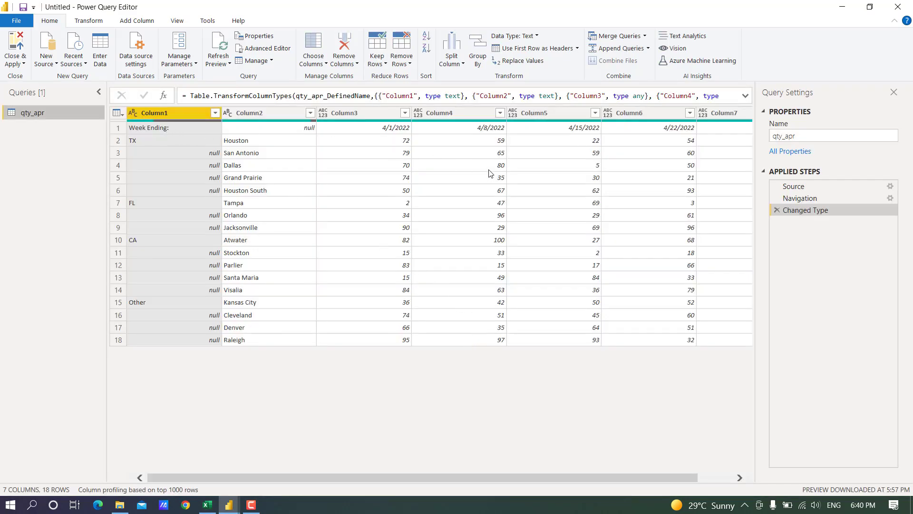
left_click(775, 209)
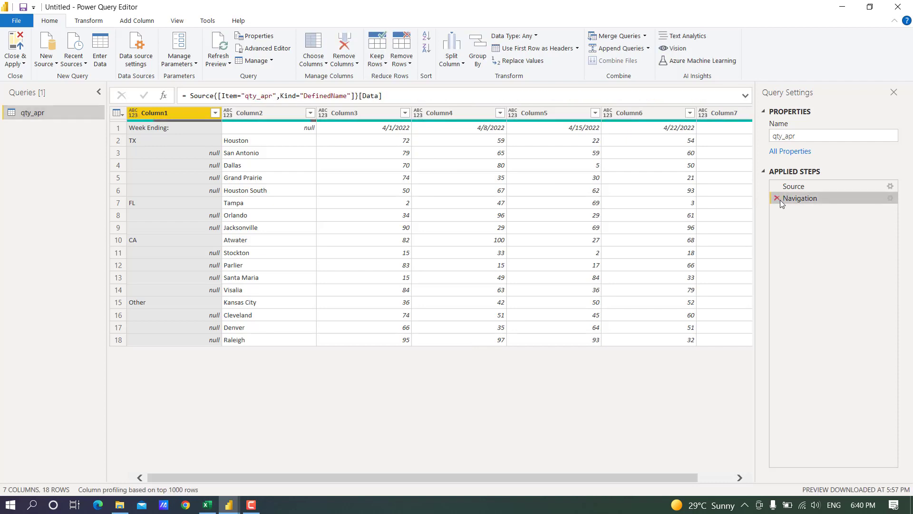
left_click(775, 198)
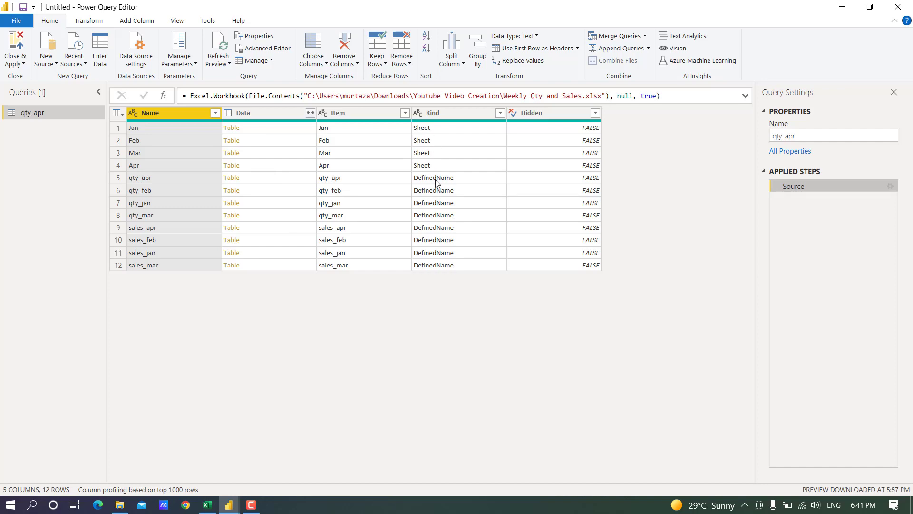
Switch to Excel, inspect the workbook's named ranges by going to sales_mar, and return to Power Query Editor.
left_click(207, 504)
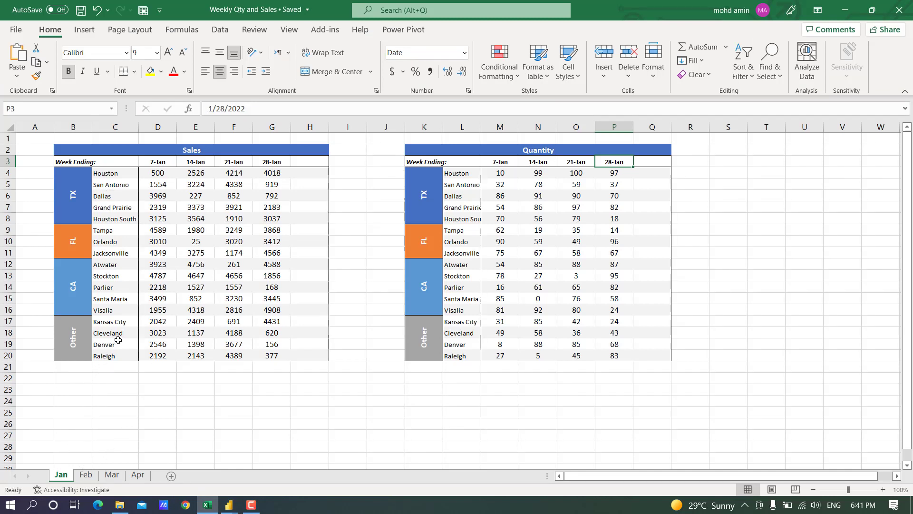
left_click(111, 109)
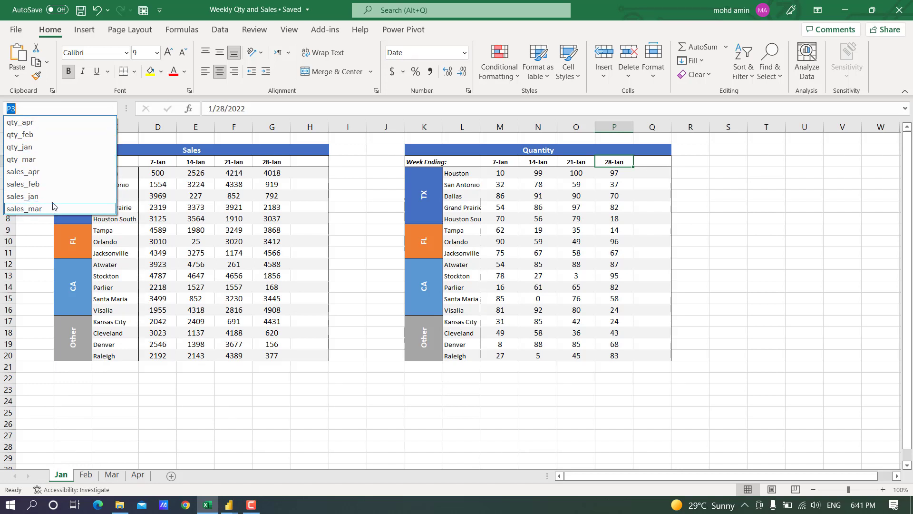
left_click(36, 212)
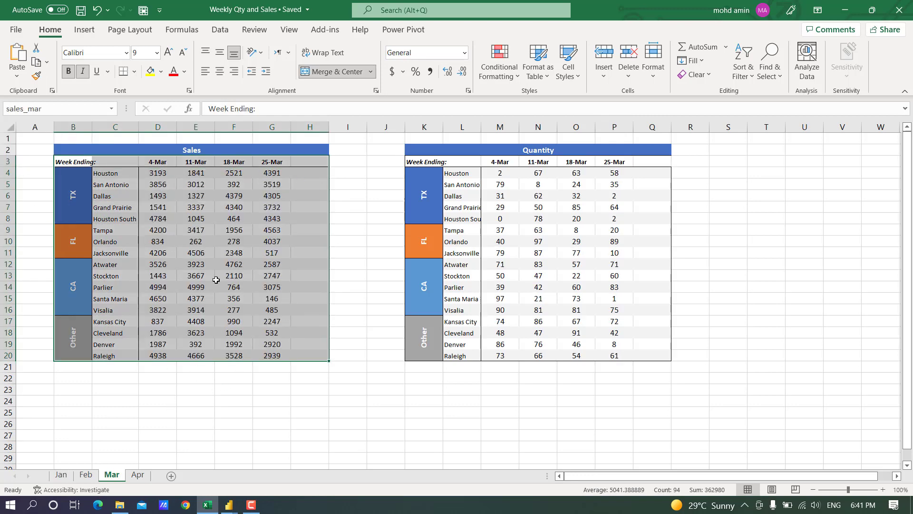
left_click(843, 10)
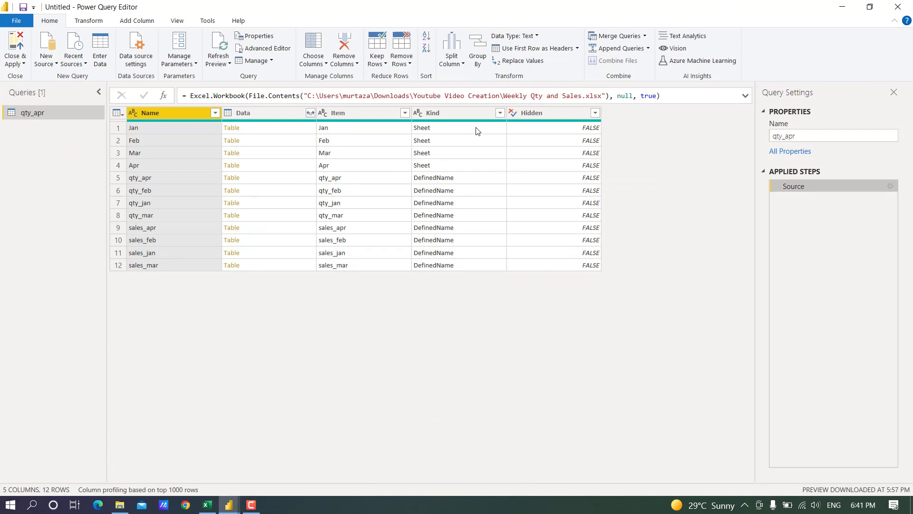
Filter the Kind column to exclude Sheet and keep only DefinedName rows.
left_click(500, 112)
left_click(339, 265)
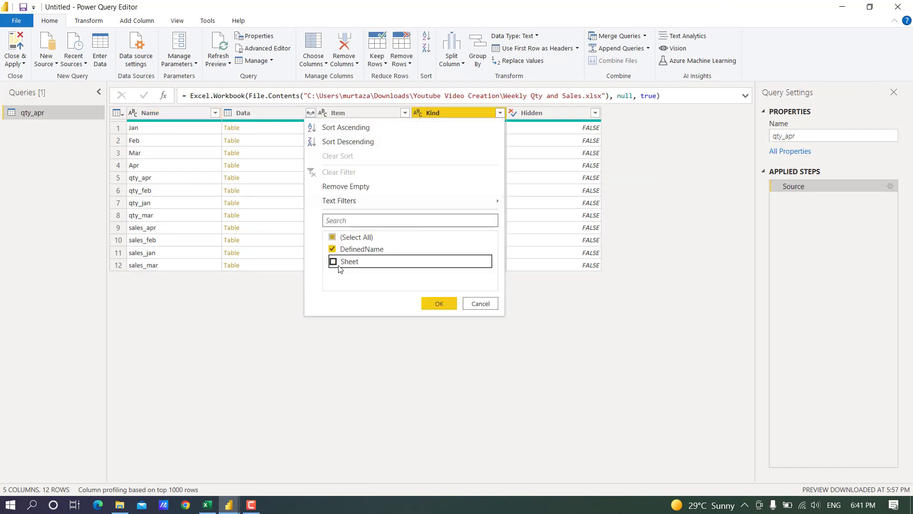
left_click(434, 303)
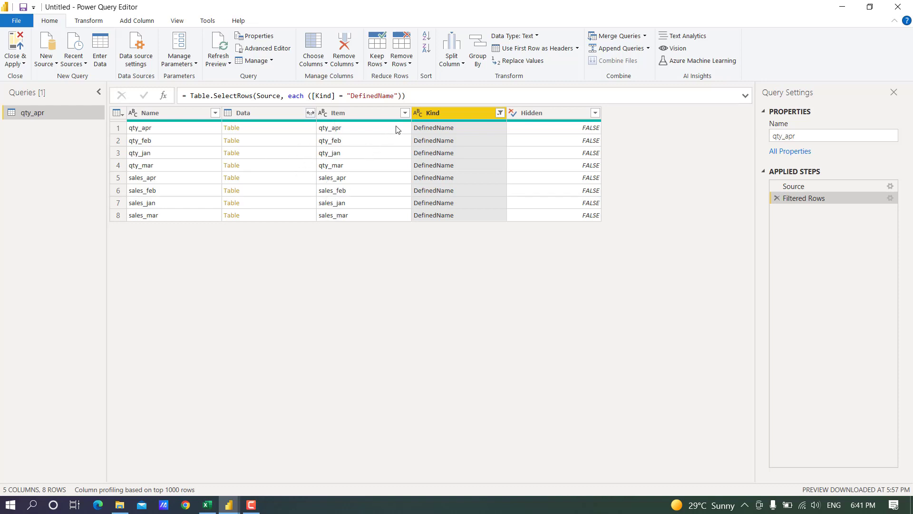
Filter the Item column to rows whose text begins with "sales_".
left_click(405, 113)
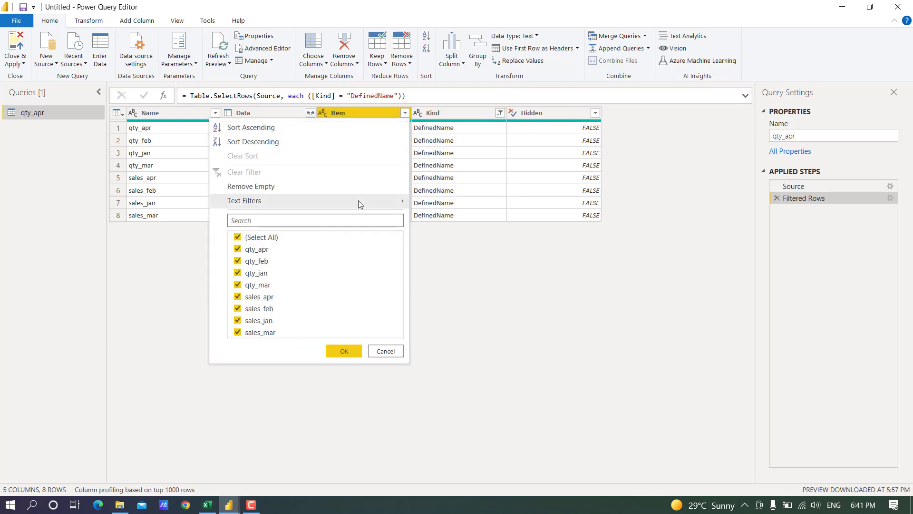
mouse_move(358, 200)
left_click(449, 238)
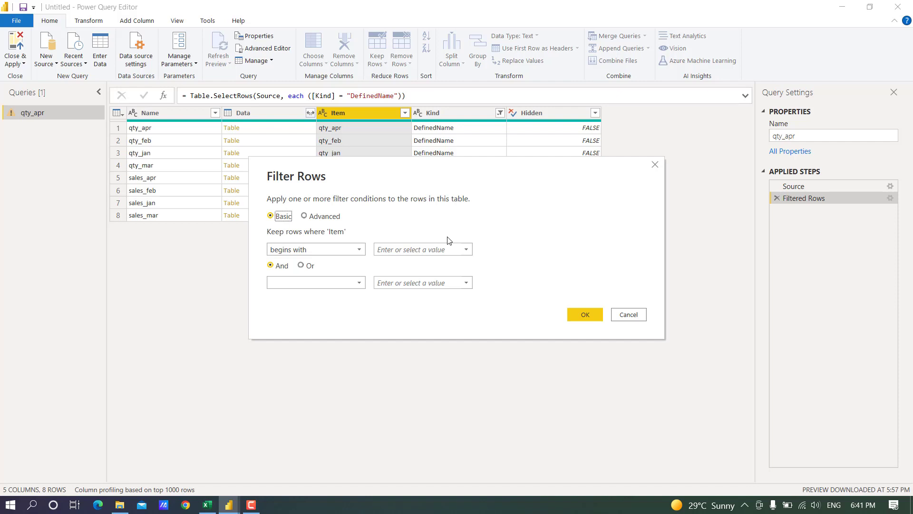
left_click(443, 249)
left_click(595, 313)
Keep only the Name and Data columns and remove all other columns.
left_click(160, 115)
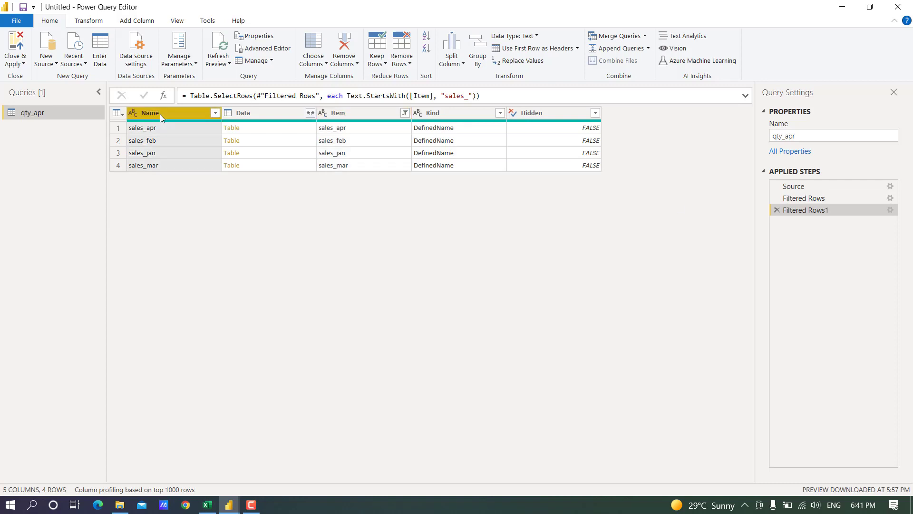
left_click(253, 114, "ctrl")
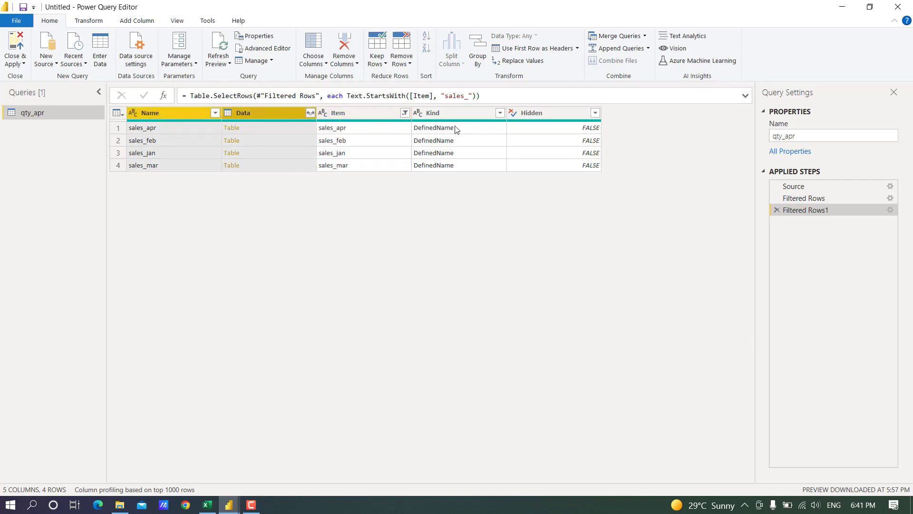
right_click(283, 114)
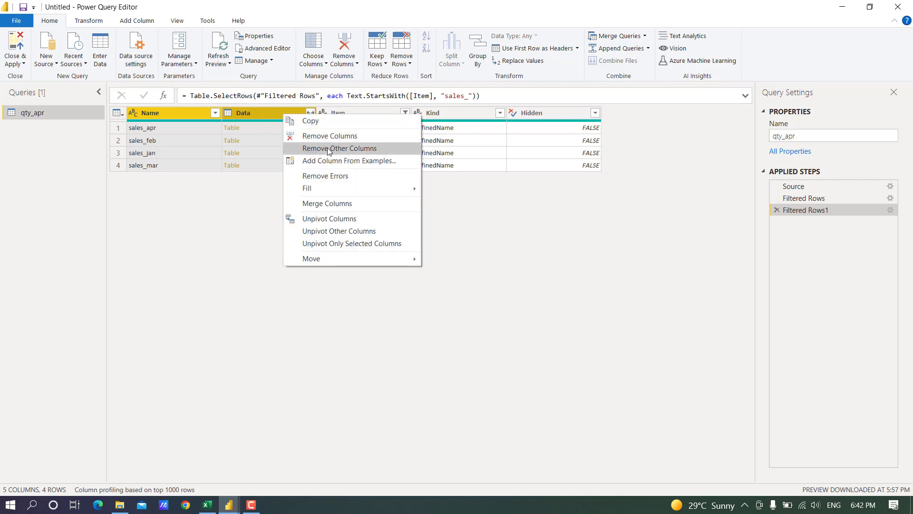
left_click(339, 149)
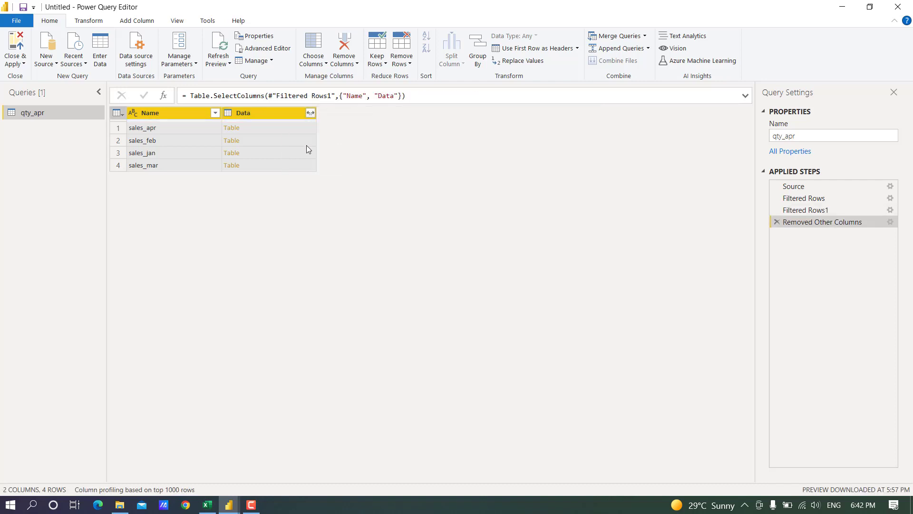
Examine the four range names and preview the nested table behind each one in the Data column.
left_click(285, 127)
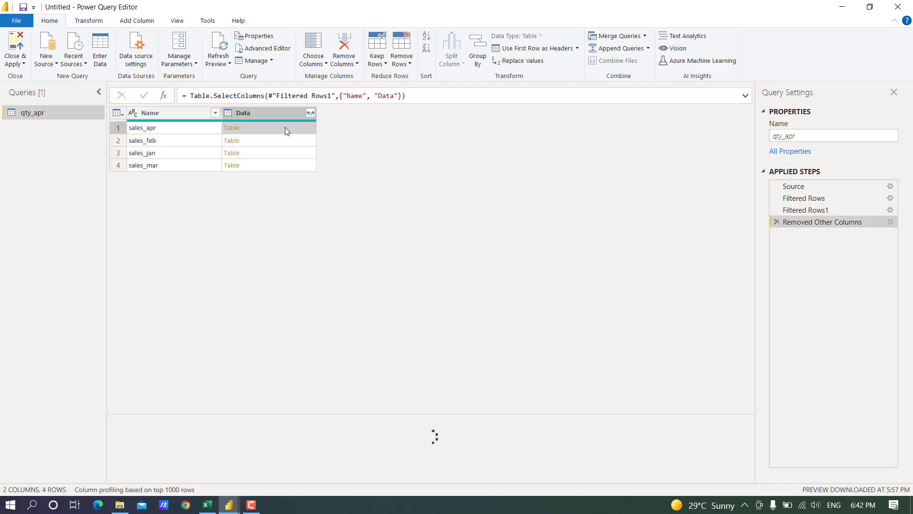
left_click(171, 133)
left_click(171, 140)
left_click(167, 153)
left_click(169, 166)
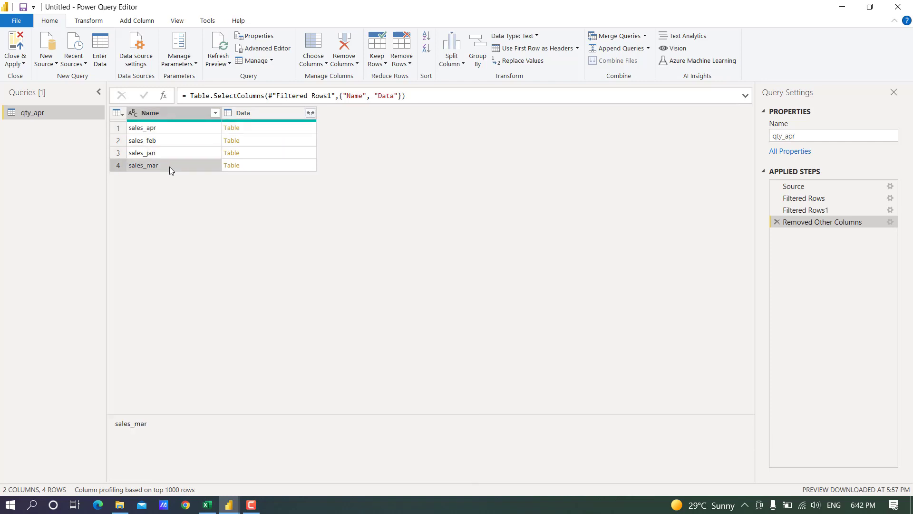
left_click(278, 128)
left_click(273, 140)
left_click(270, 153)
left_click(268, 166)
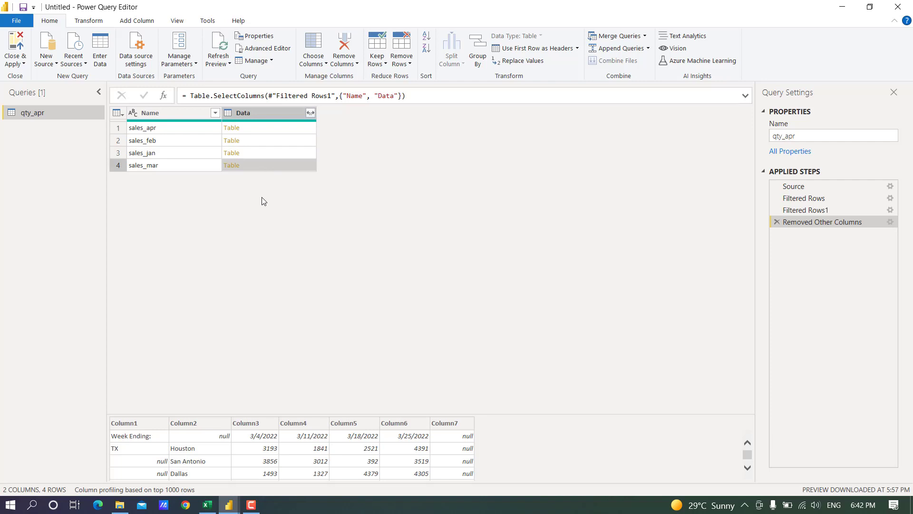
Add the sales_apr nested table as a new query, compare it with the original query, and return to it.
left_click(250, 128)
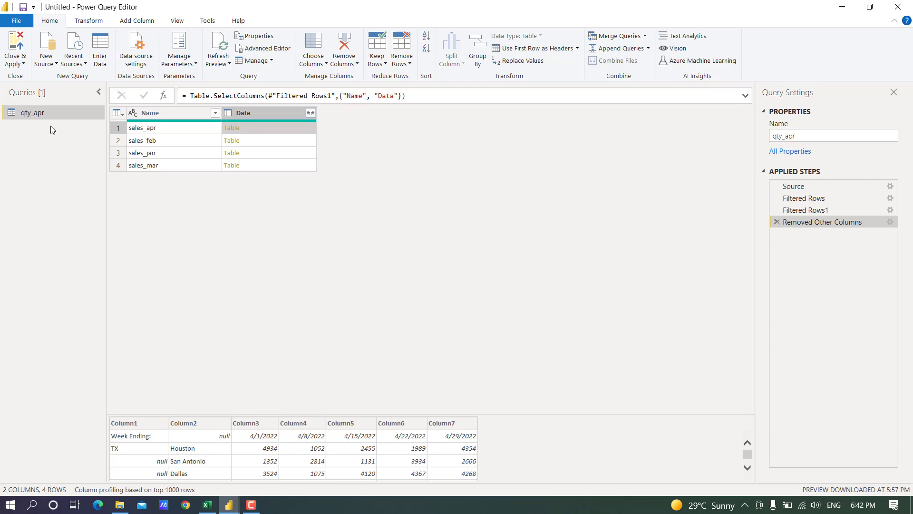
right_click(276, 131)
left_click(313, 162)
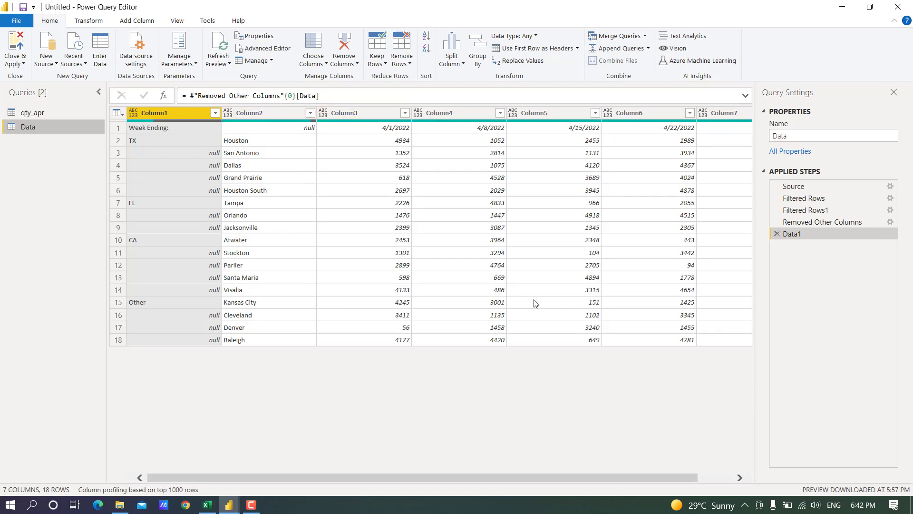
left_click(36, 116)
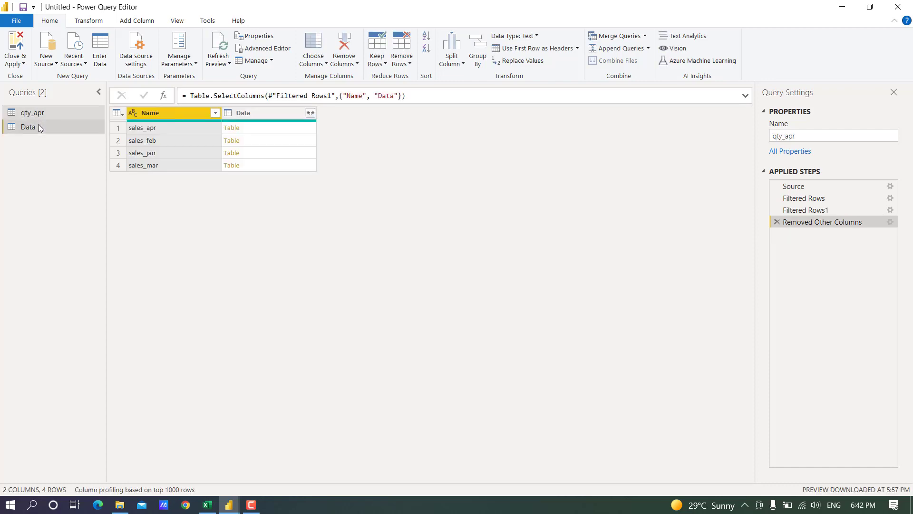
left_click(39, 126)
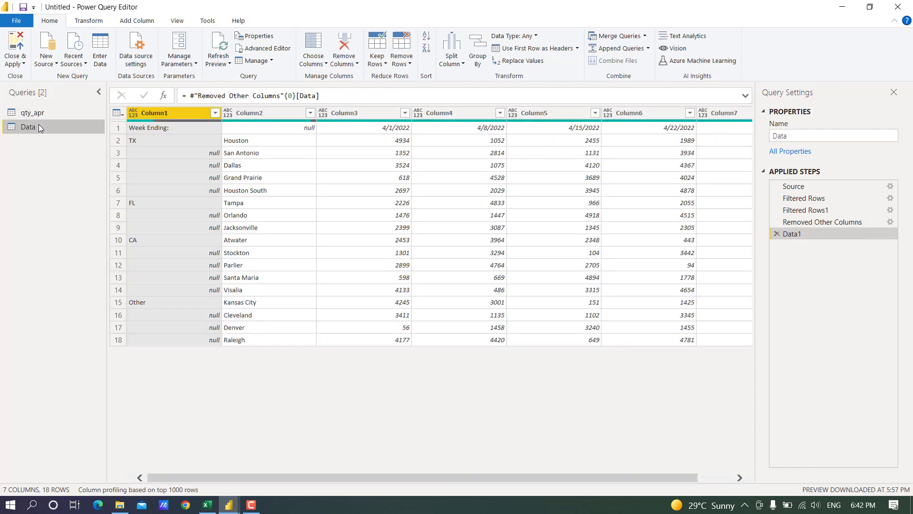
Remove the state column, Column1, from the Data query and transpose the table.
right_click(187, 114)
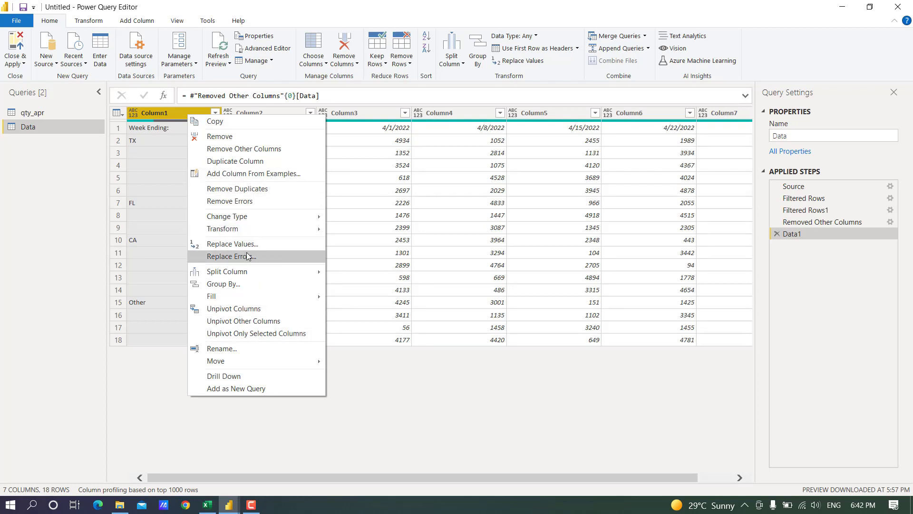
left_click(224, 135)
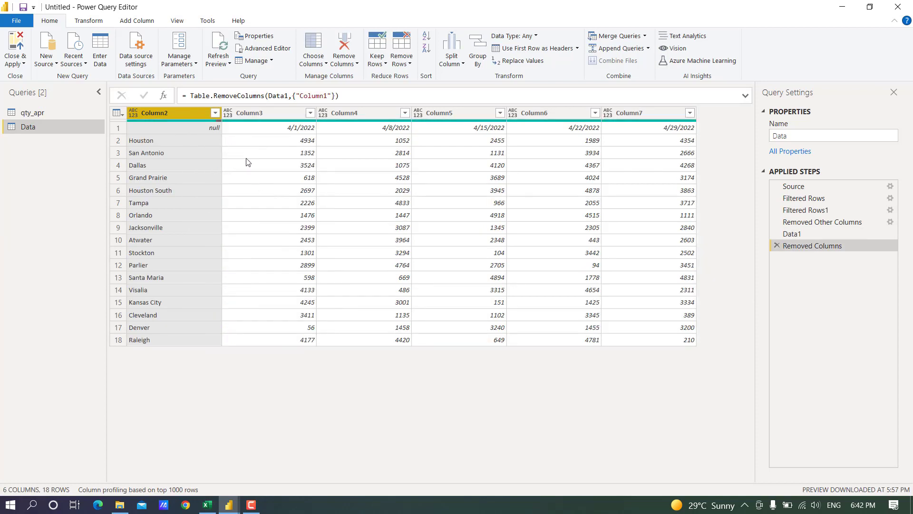
left_click(90, 23)
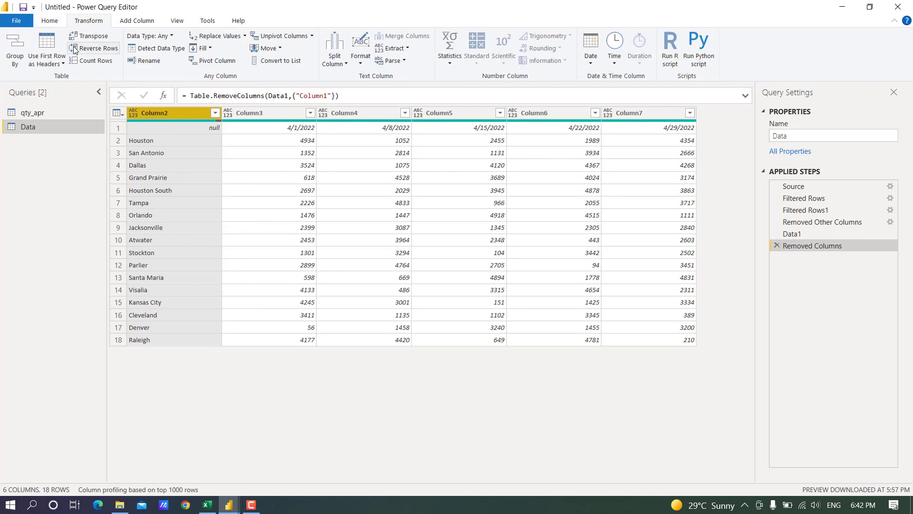
left_click(90, 36)
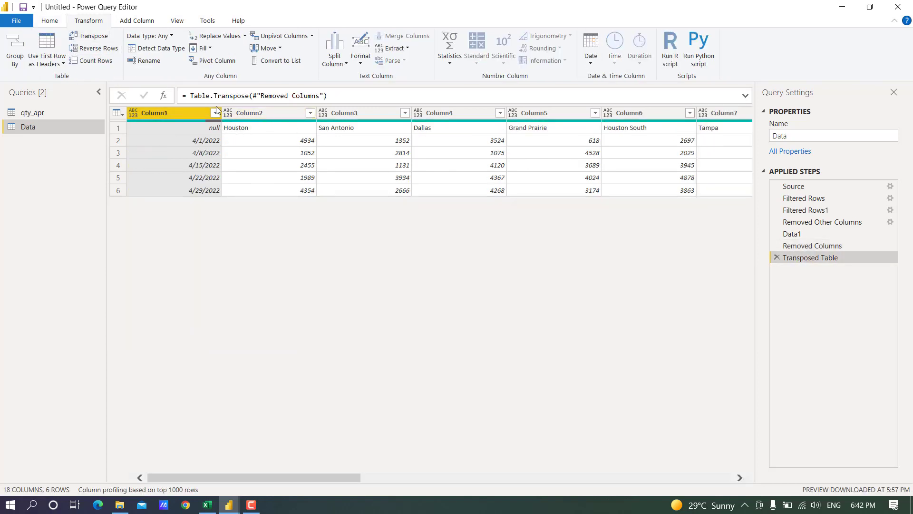
Promote the first row of the Data query to headers and unpivot all columns other than Column1.
left_click(47, 62)
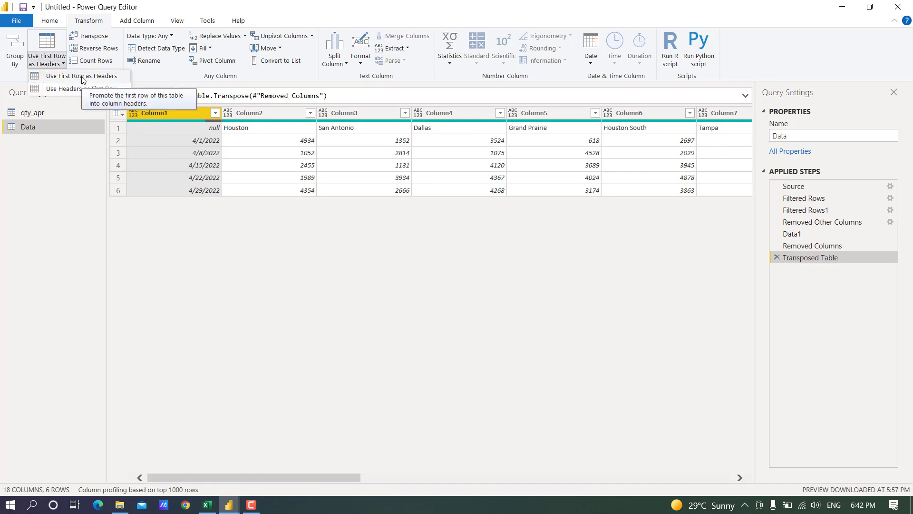
left_click(82, 77)
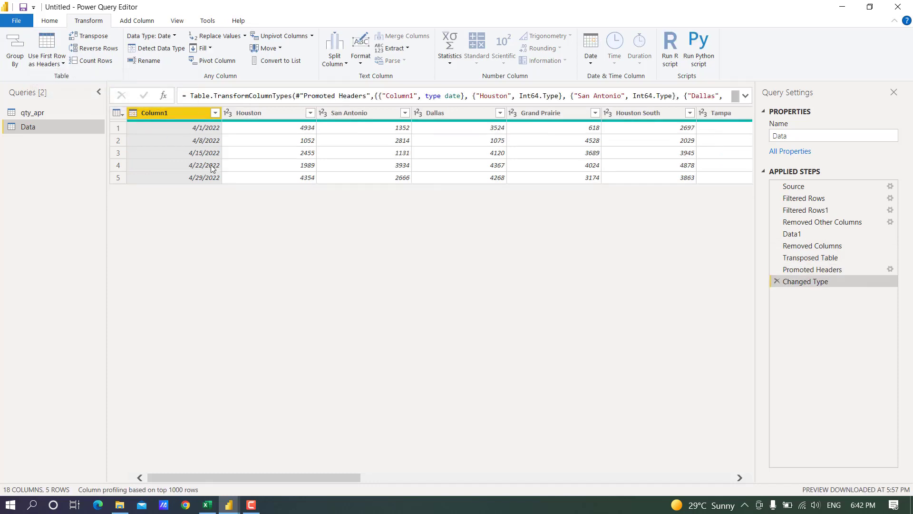
right_click(174, 114)
left_click(245, 309)
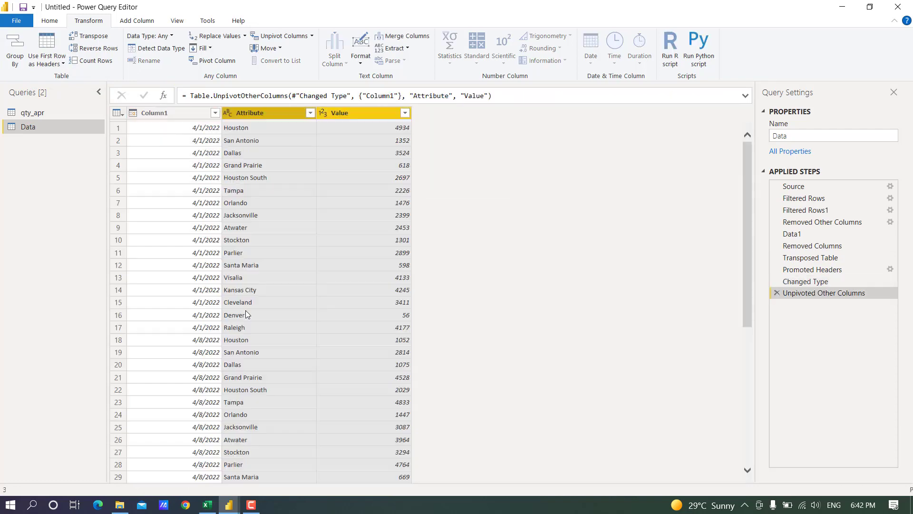
Rename the unpivoted Attribute and Value columns to City and Sales within the unpivot step's formula.
left_click(186, 114)
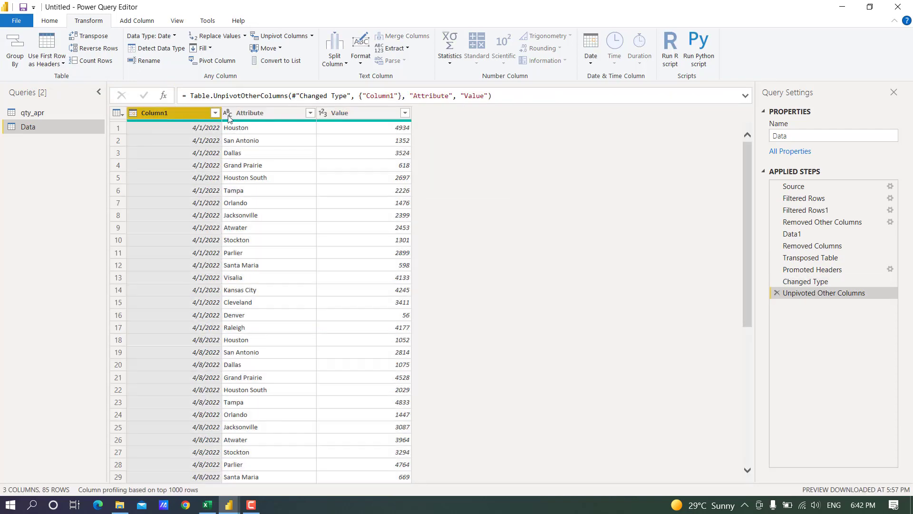
left_click(272, 114)
left_click(336, 114)
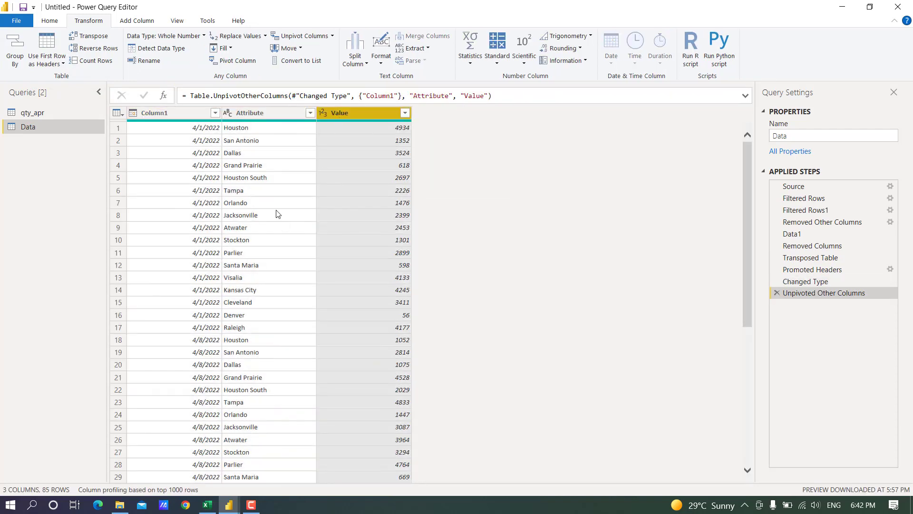
left_click(247, 114)
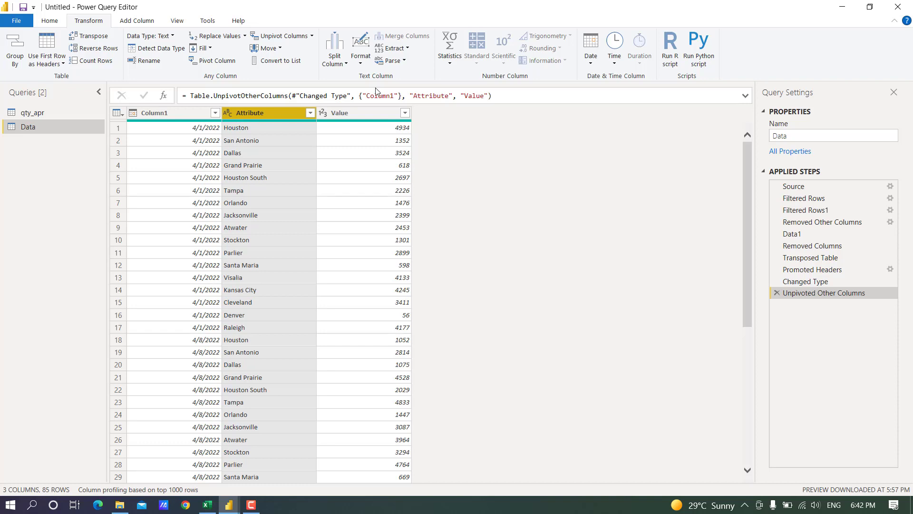
double_click(433, 97)
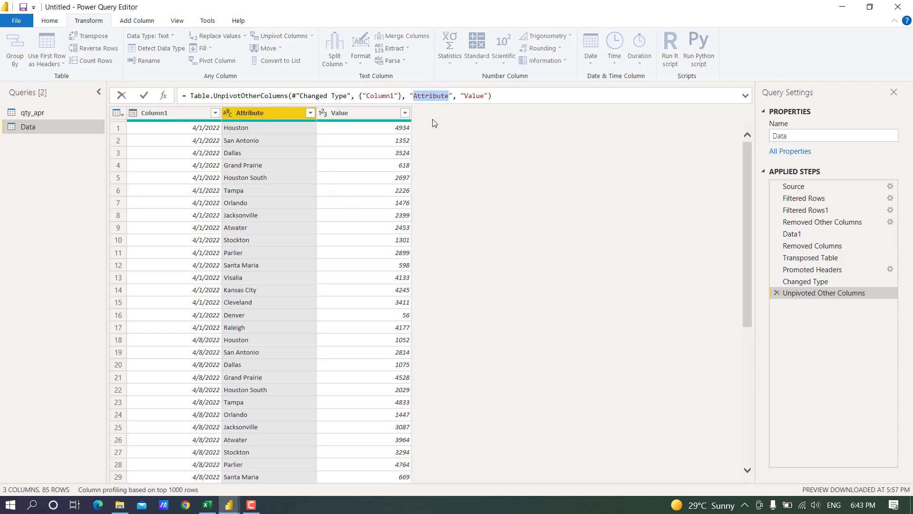
type("City")
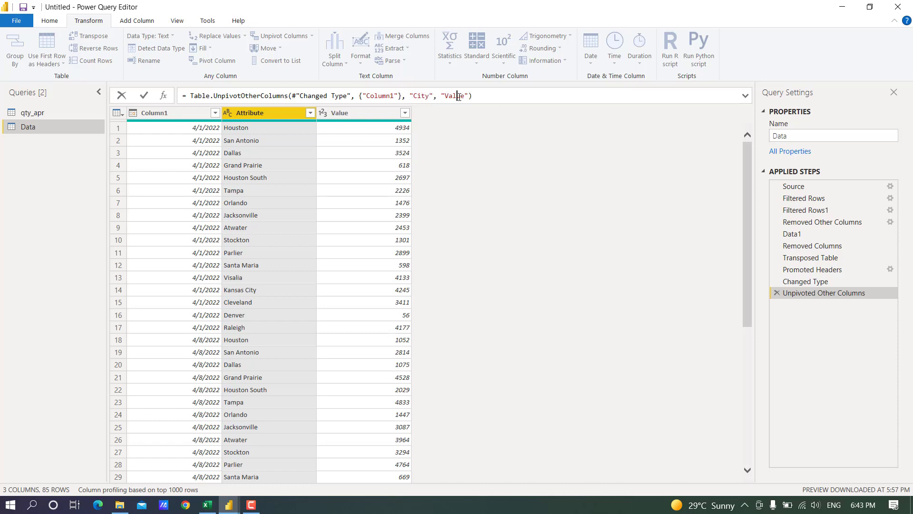
double_click(458, 97)
type("Sal")
key("Return")
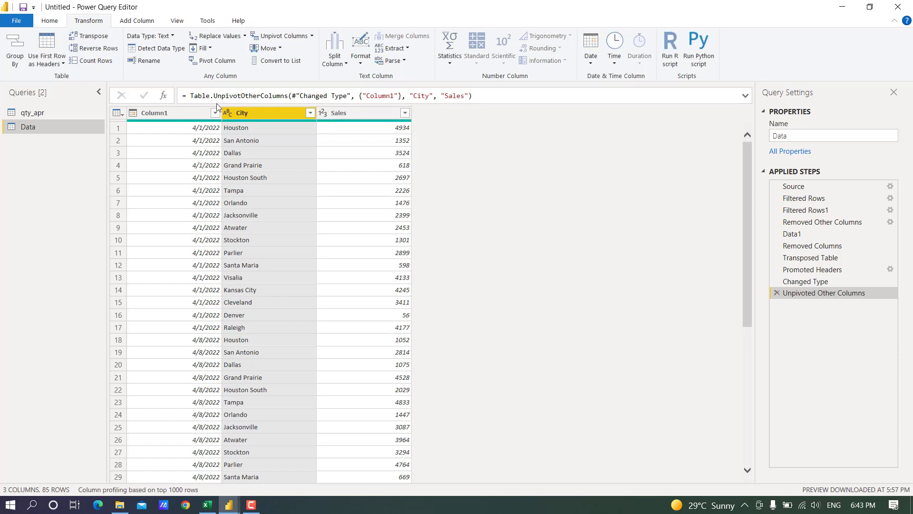
Rename the date column, Column1, to Week Ending.
double_click(199, 114)
key("BackSpace")
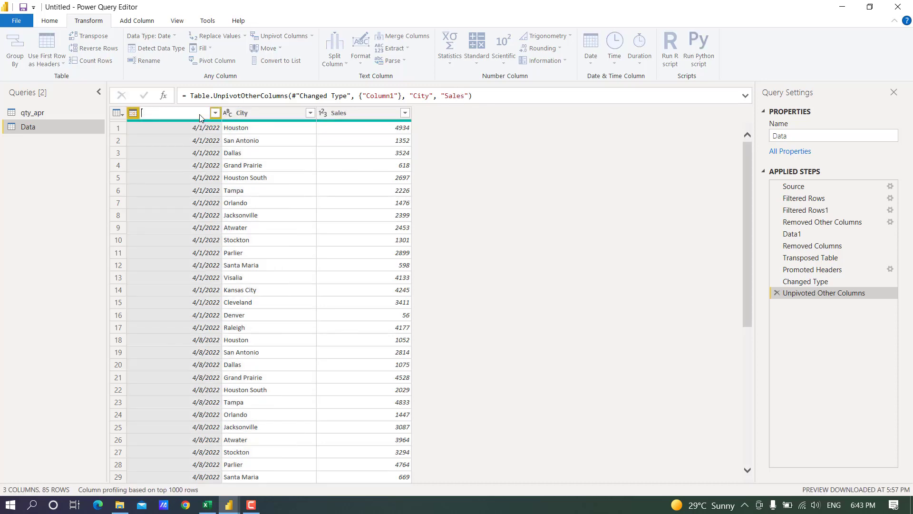
type("Week Ending")
key("Return")
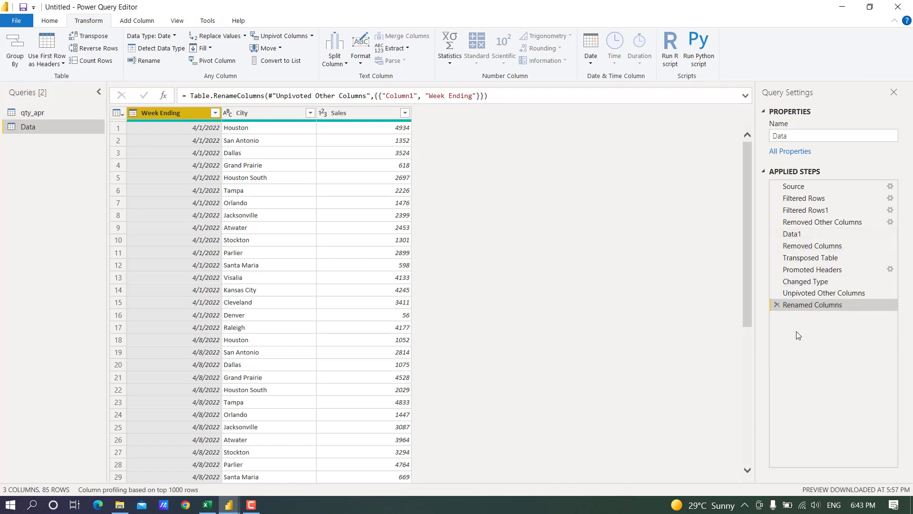
Copy the Data query's M code from the Removed Columns step through the final output line, leaving the code unmodified.
left_click(47, 21)
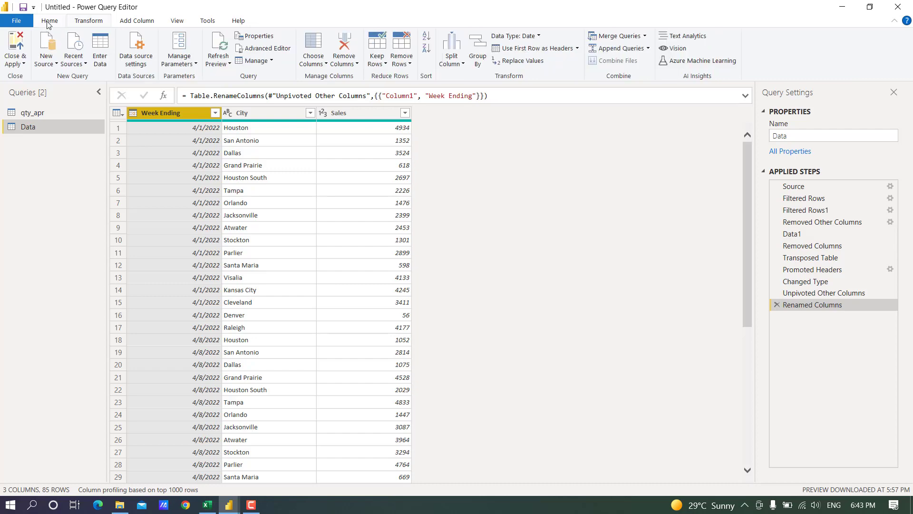
left_click(279, 50)
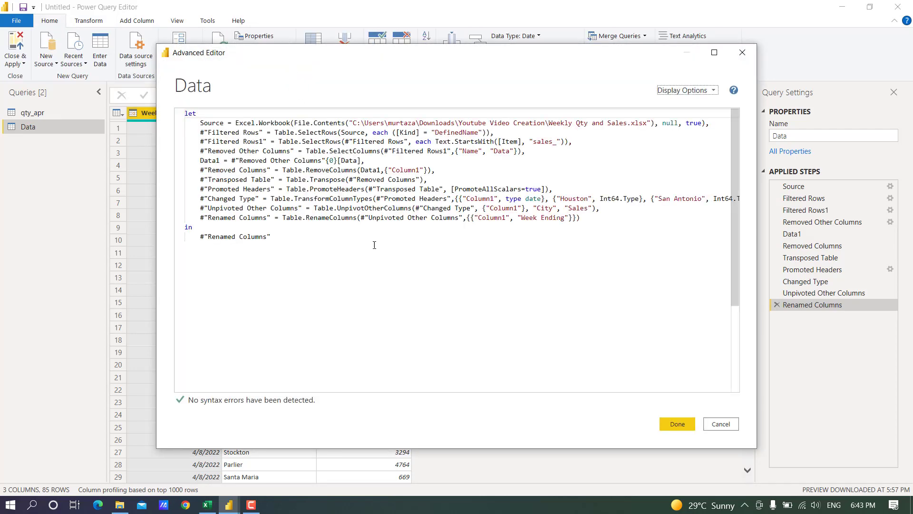
left_click_drag(367, 240, 201, 170)
key("ctrl+c")
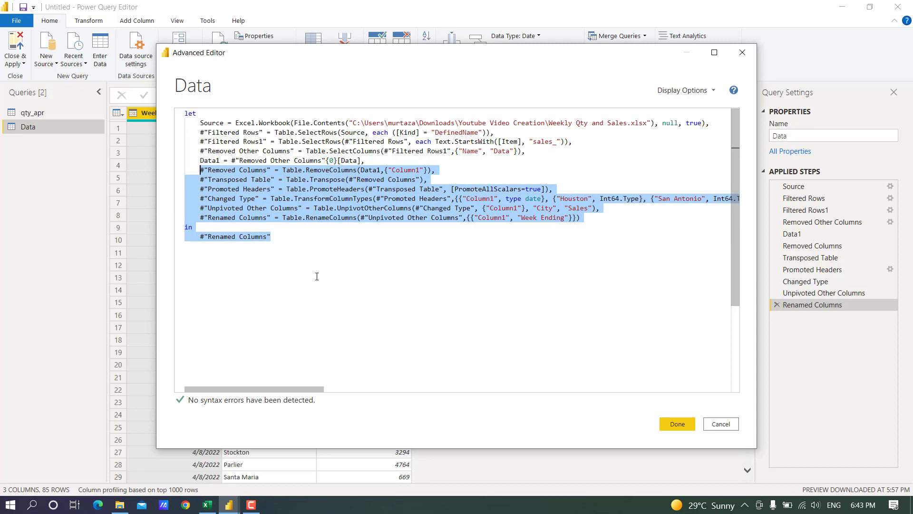
left_click(720, 424)
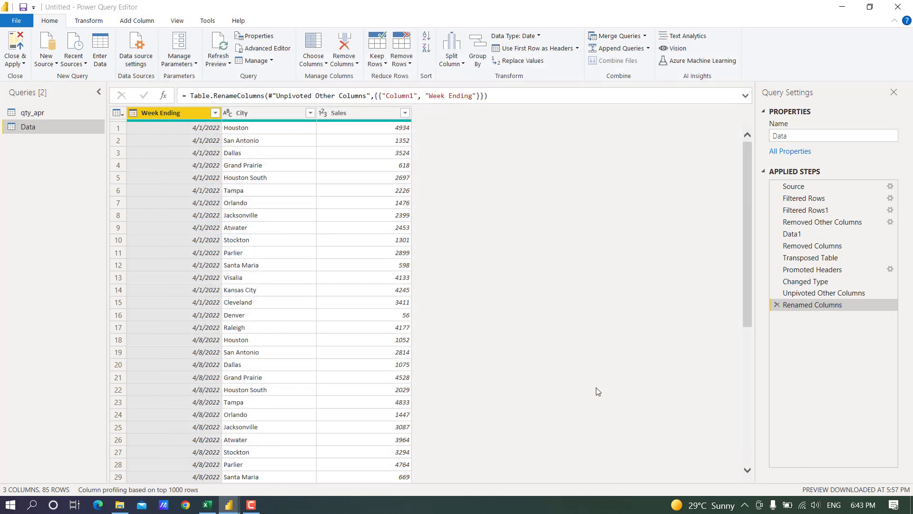
Add a custom column named Custom with the placeholder formula 1 to the qty_apr query.
left_click(43, 115)
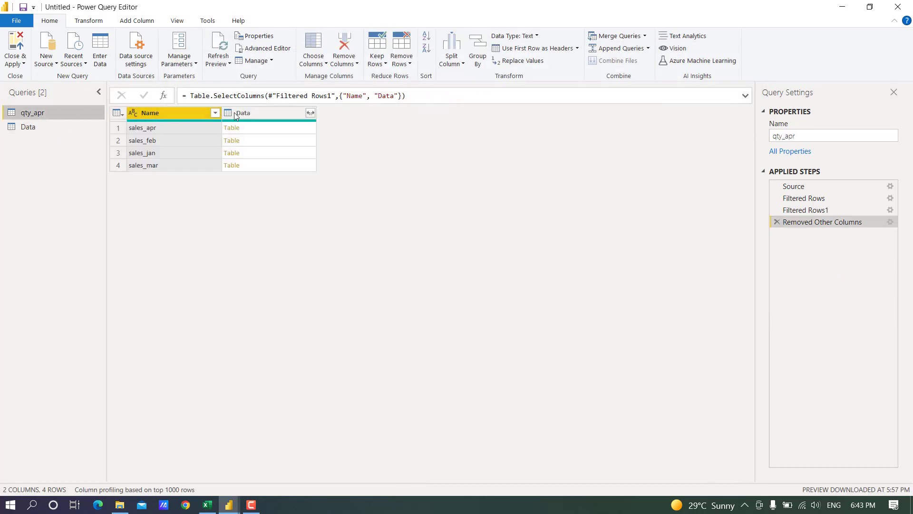
left_click(290, 116)
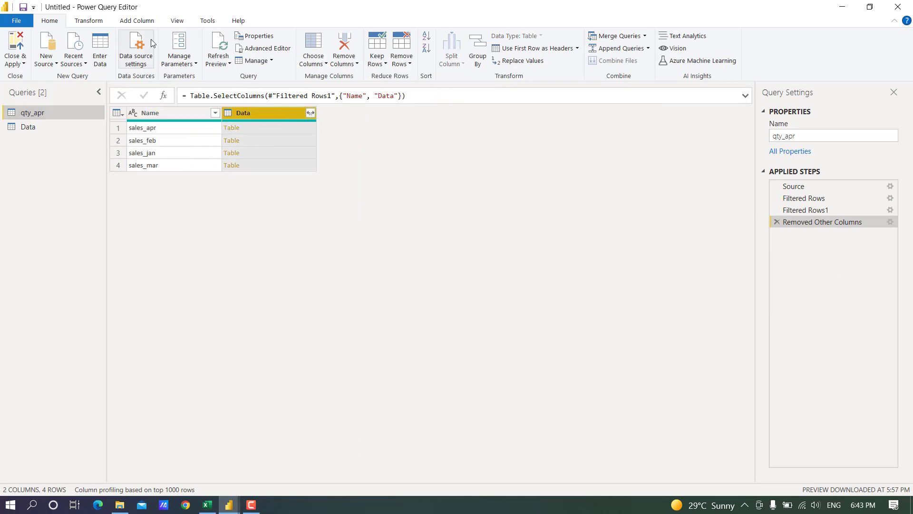
left_click(136, 20)
left_click(59, 49)
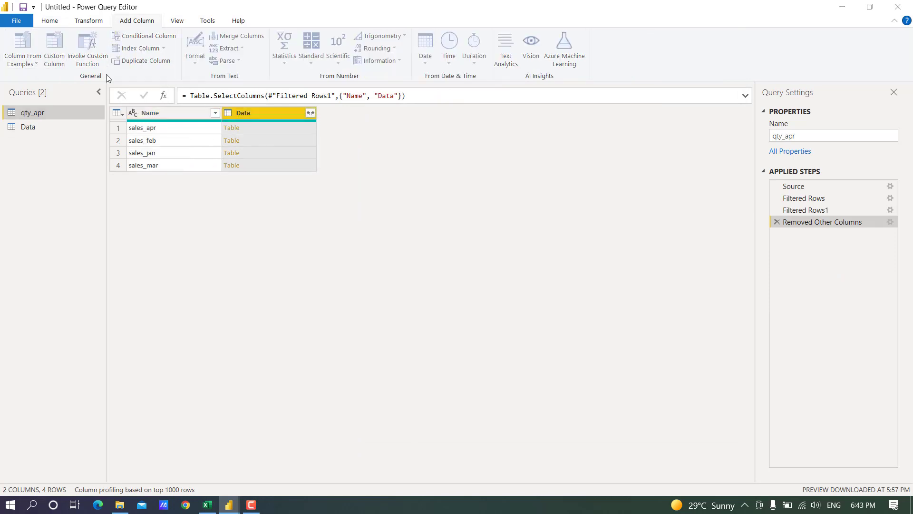
left_click(345, 238)
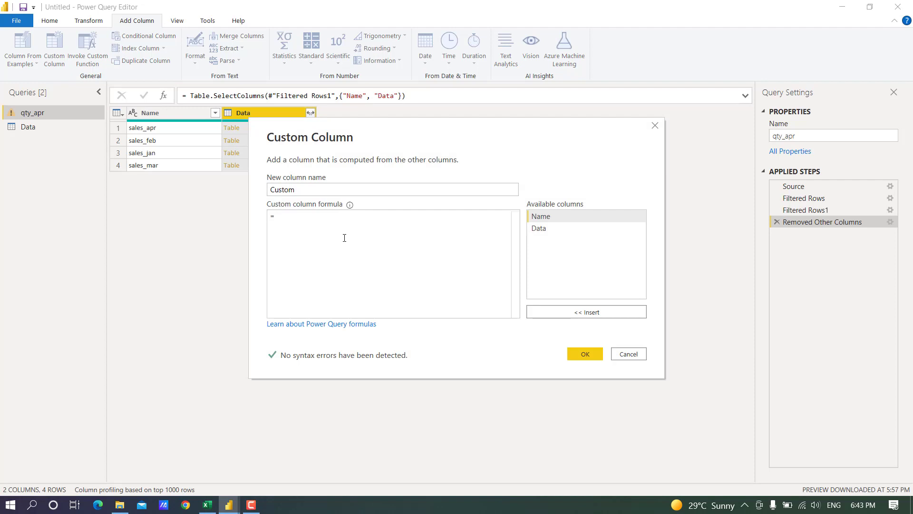
left_click(587, 353)
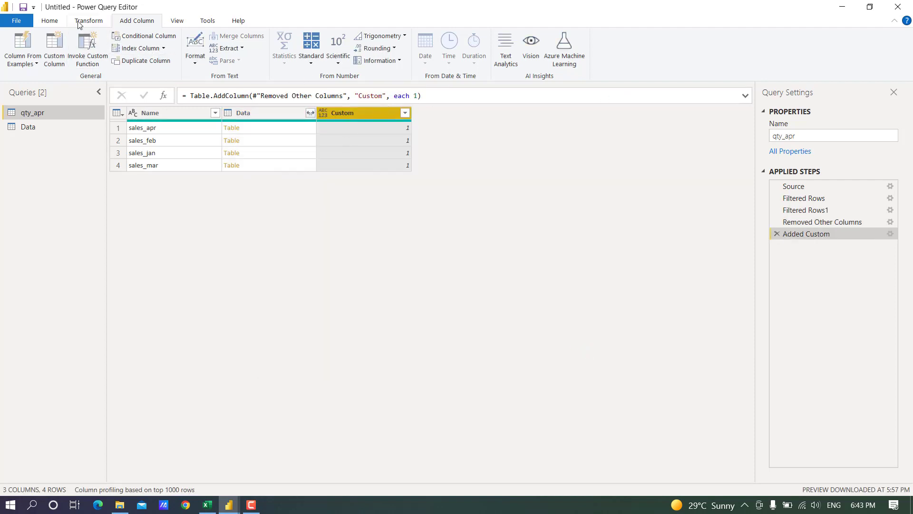
In the qty_apr query's M code, replace the custom column's placeholder 1 with a nested let expression containing the copied transformation steps.
left_click(52, 21)
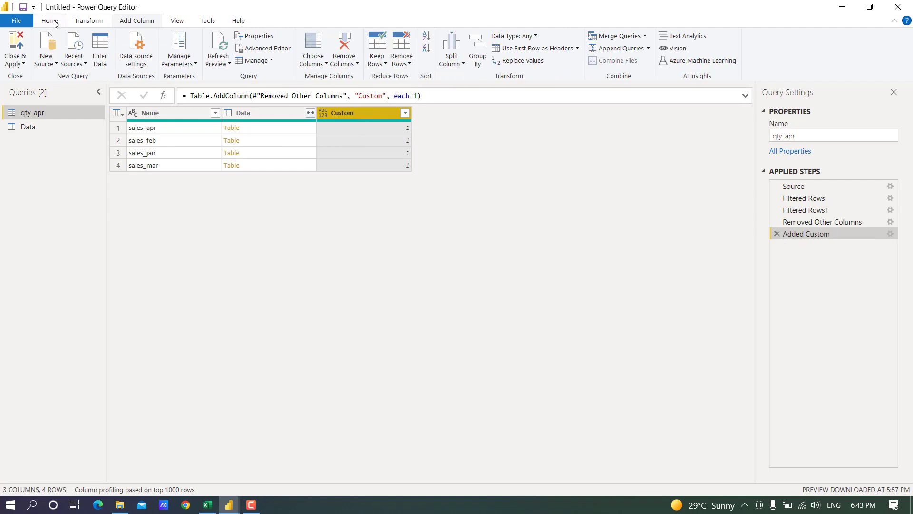
left_click(278, 50)
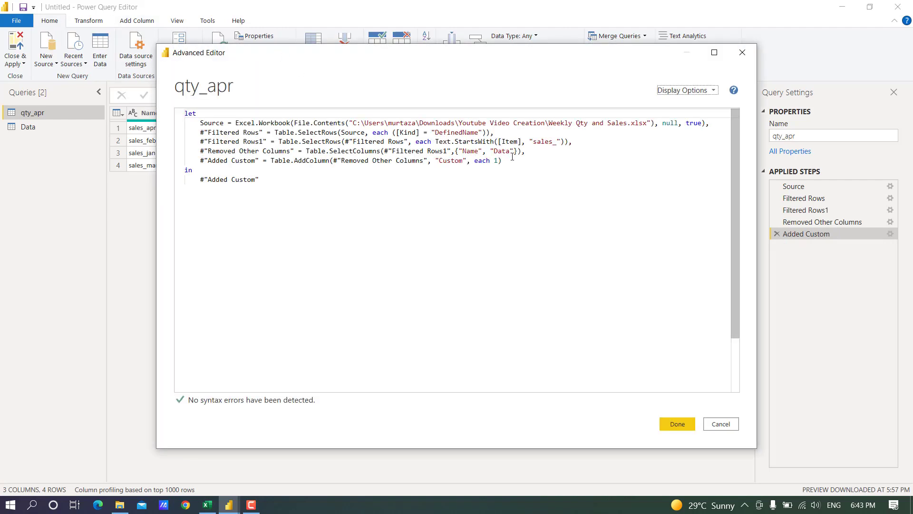
left_click(496, 161)
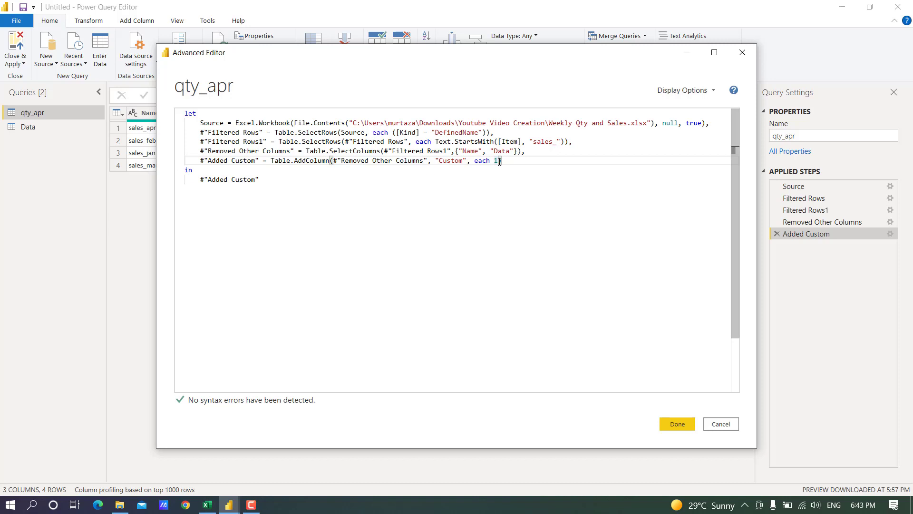
key("BackSpace")
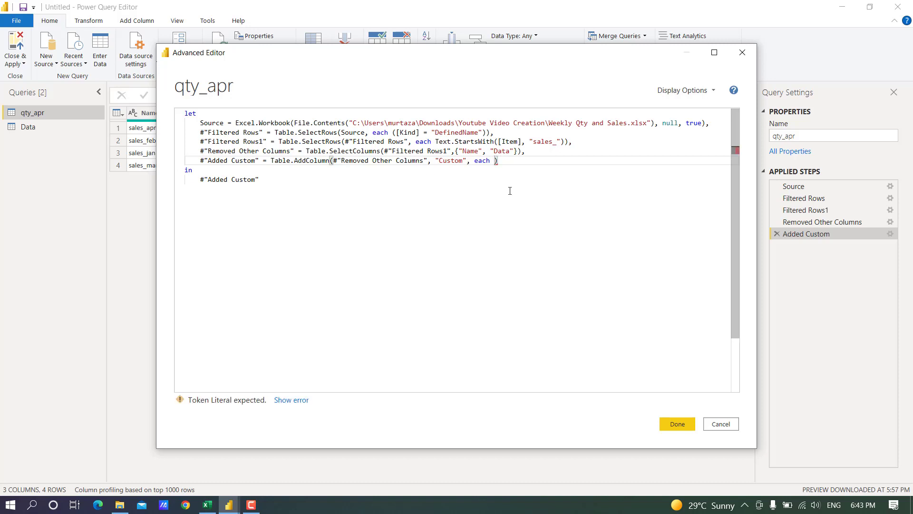
key("Return")
key("Return")
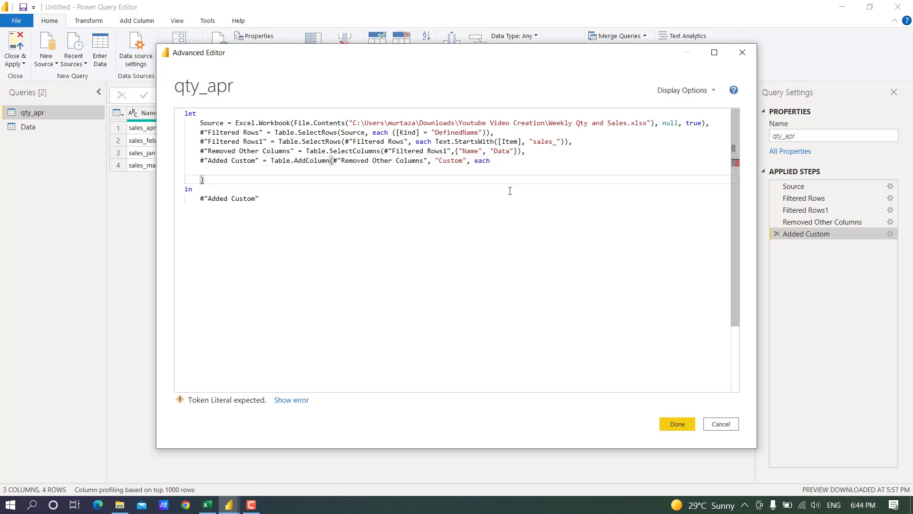
key("Up")
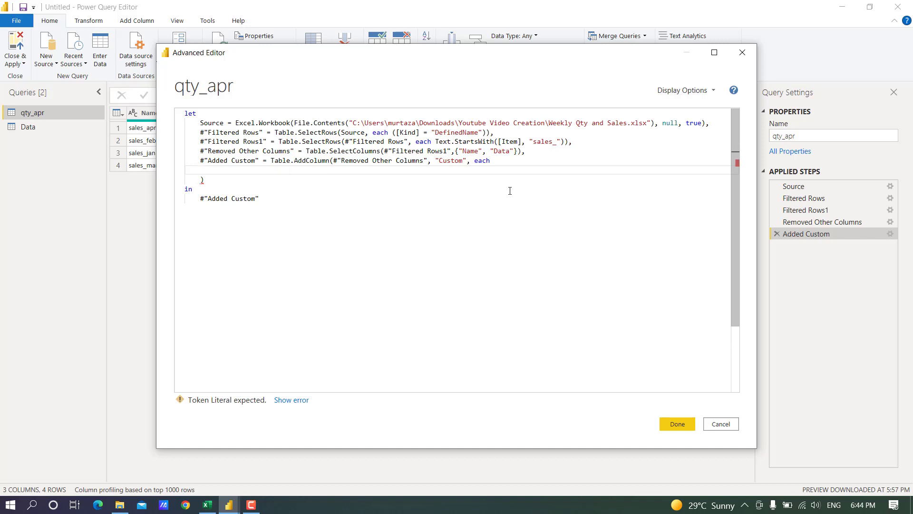
type("let")
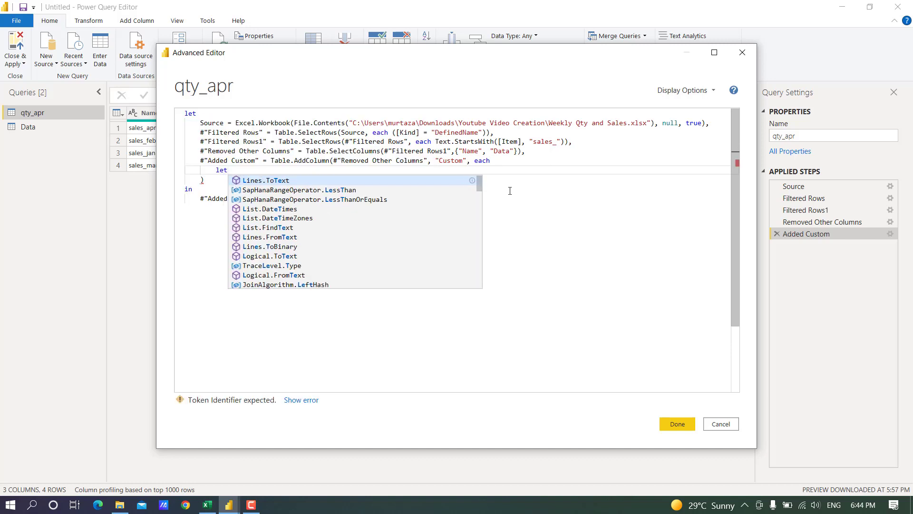
key("Escape")
key("Return")
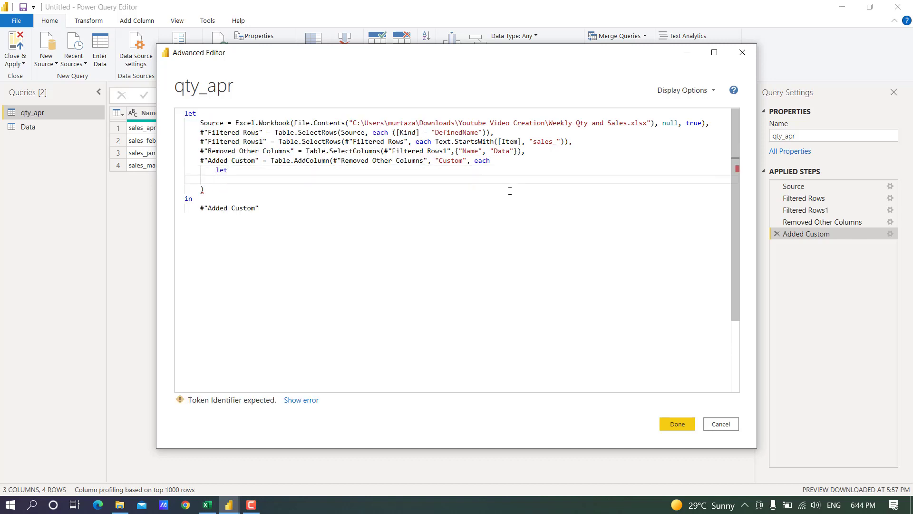
key("ctrl+v")
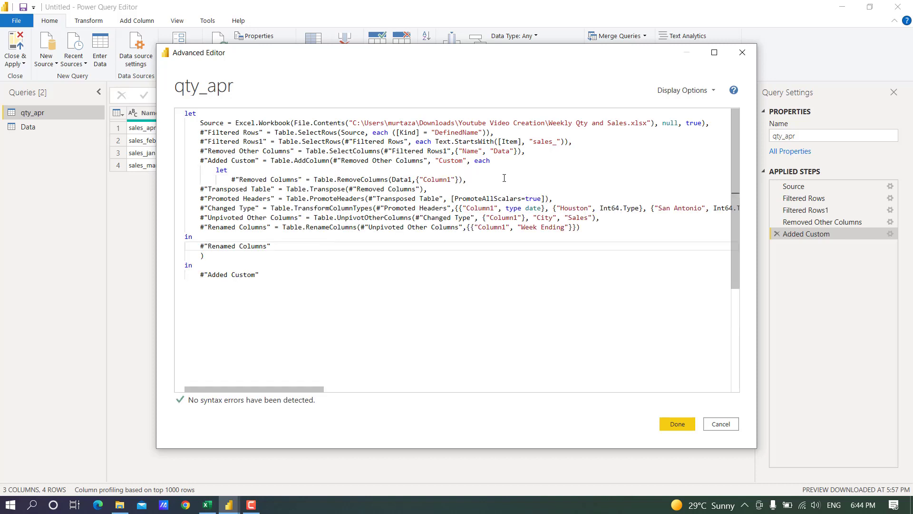
Indent the pasted lines from Transposed Table to the inner Renamed Columns output so they align within the nested let block.
left_click_drag(267, 241, 199, 189)
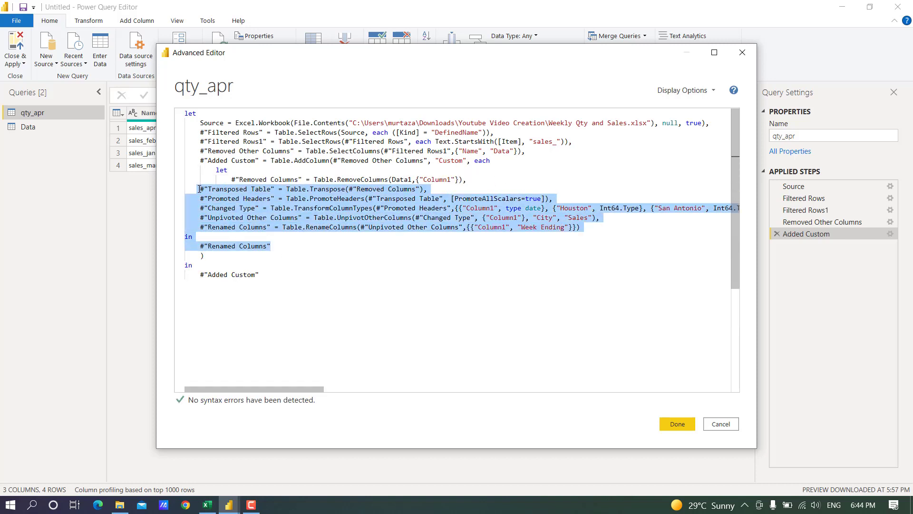
key("Tab")
key("Tab")
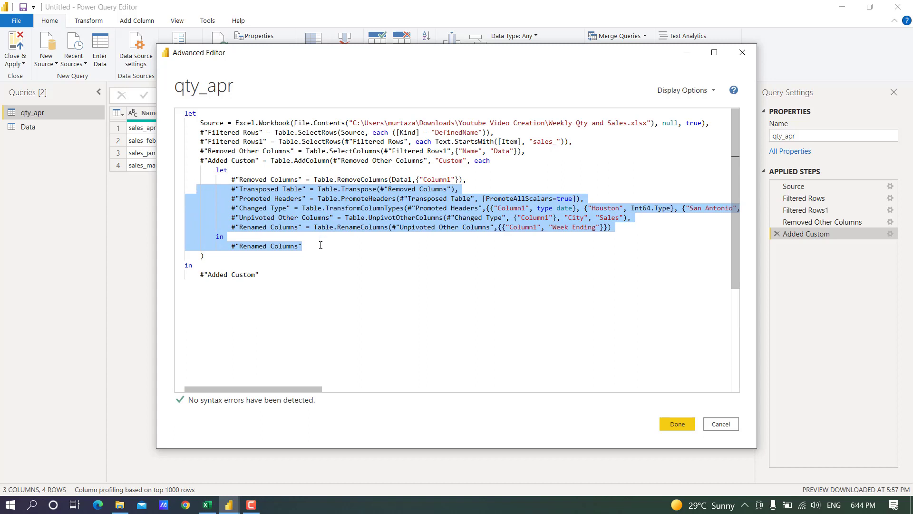
left_click(321, 245)
left_click(219, 170)
left_click(217, 236)
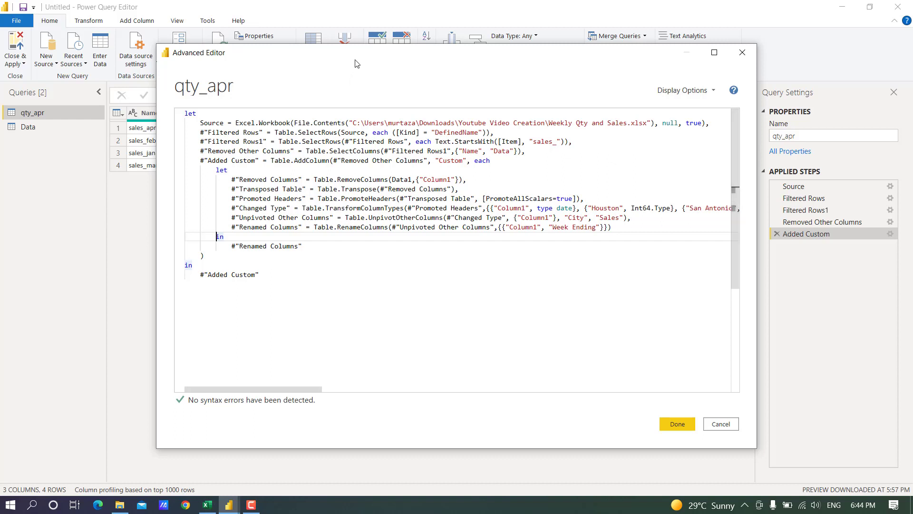
Change the table reference in the nested Removed Columns step from Data1 to [Data].
left_click_drag(357, 61, 566, 60)
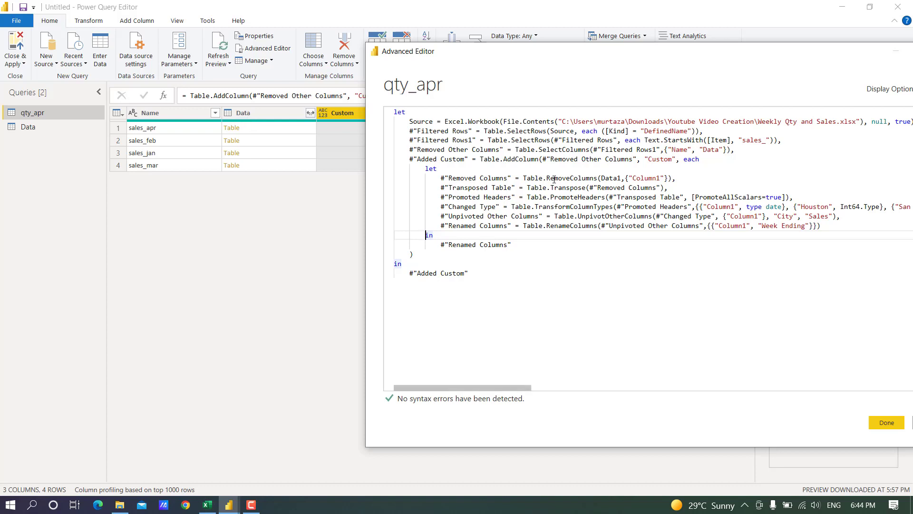
left_click(621, 177)
type("]")
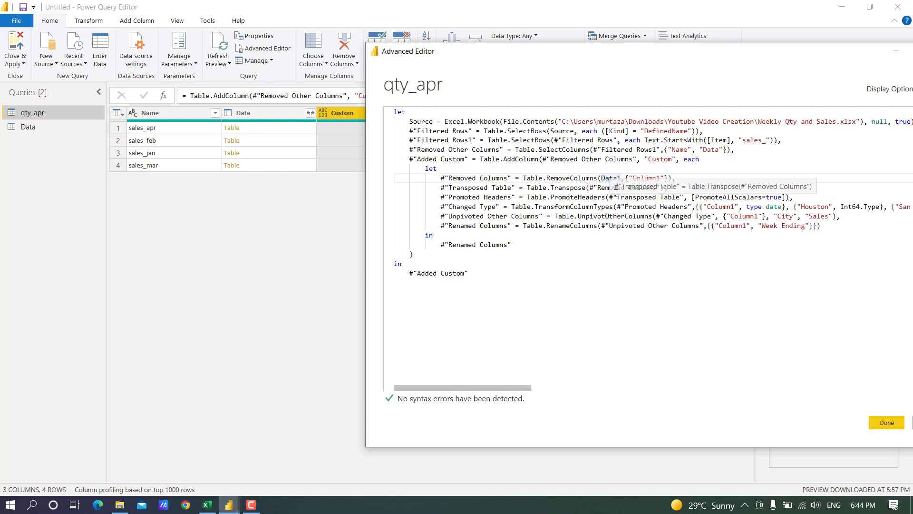
left_click(601, 177)
type("[")
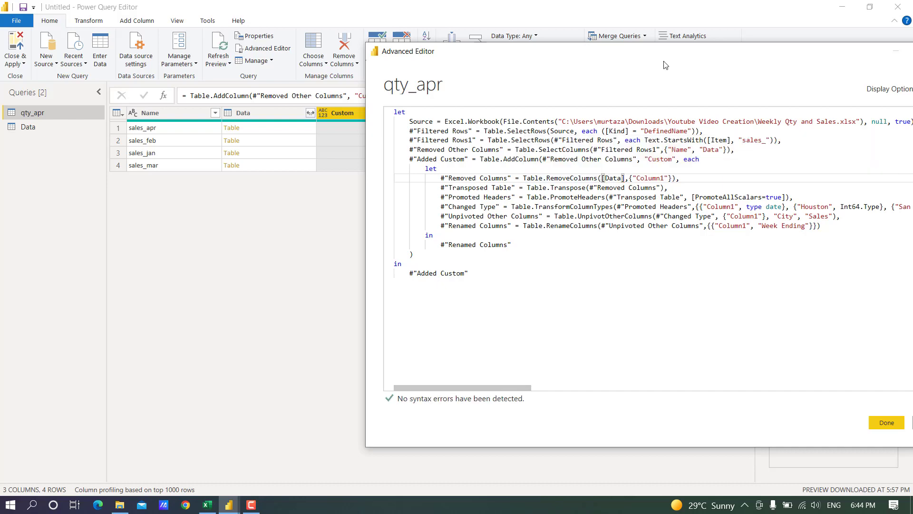
Apply the edited M code and preview the reshaped nested tables in the Custom column for April, February and January.
left_click_drag(666, 60, 430, 75)
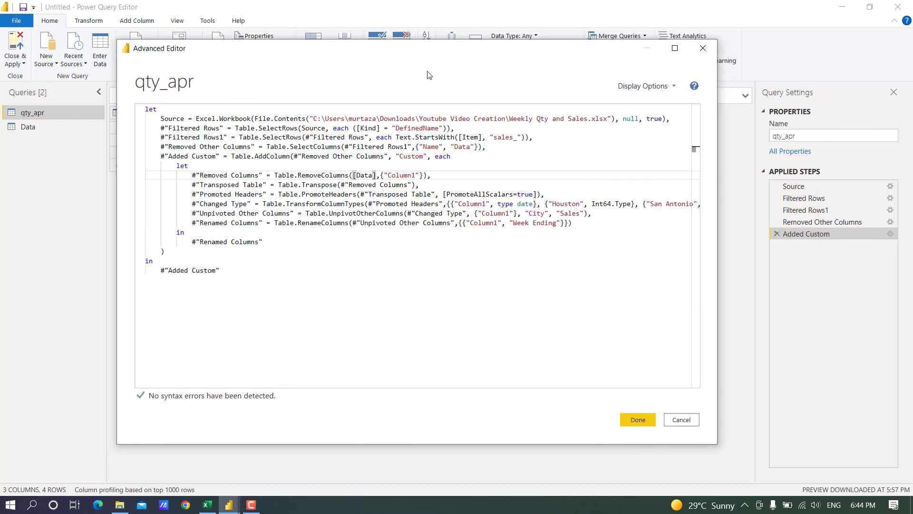
left_click(636, 419)
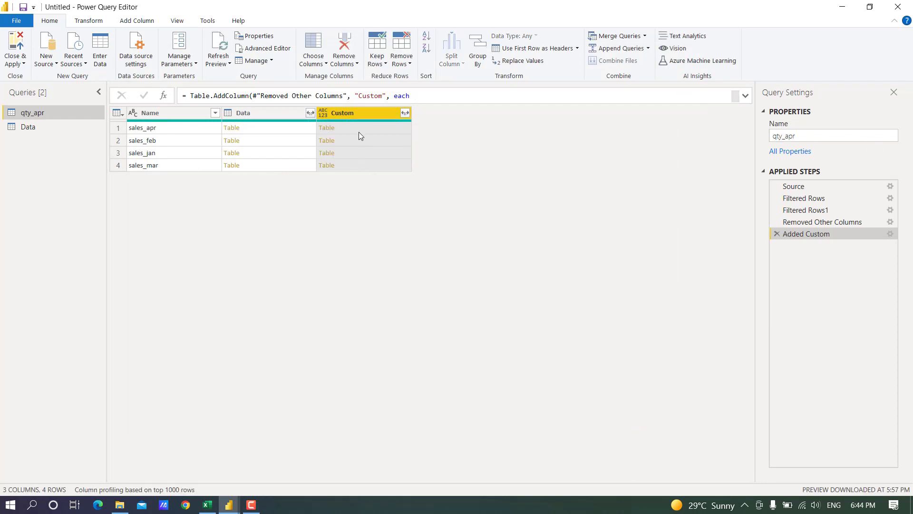
left_click(358, 129)
left_click(360, 144)
left_click(365, 153)
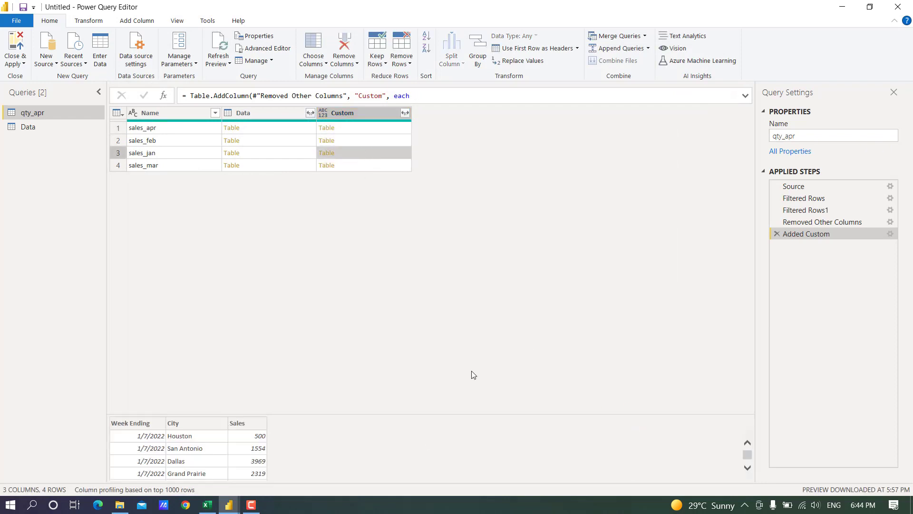
scroll(464, 444, "down", 2)
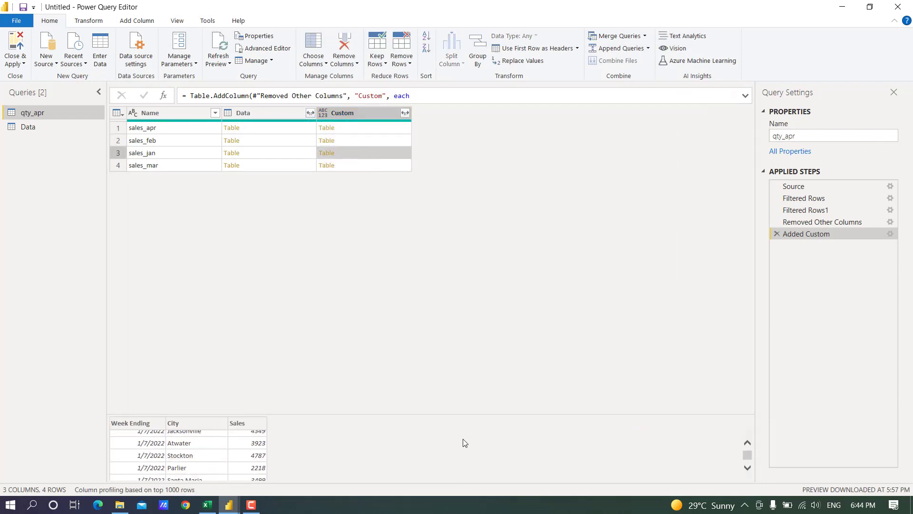
Remove the Name and Data columns from the qty_apr query, leaving only the Custom column.
left_click(182, 115)
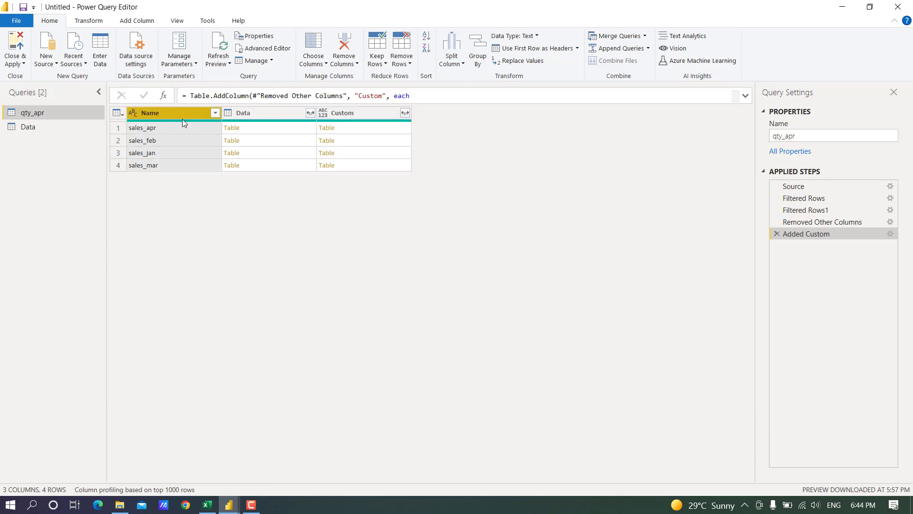
left_click(262, 110, "ctrl")
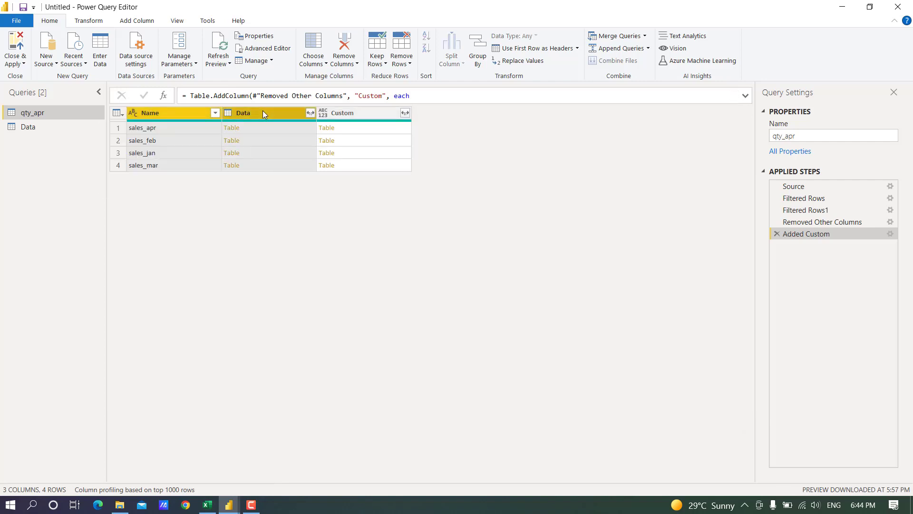
right_click(263, 110)
key("Escape")
key("Delete")
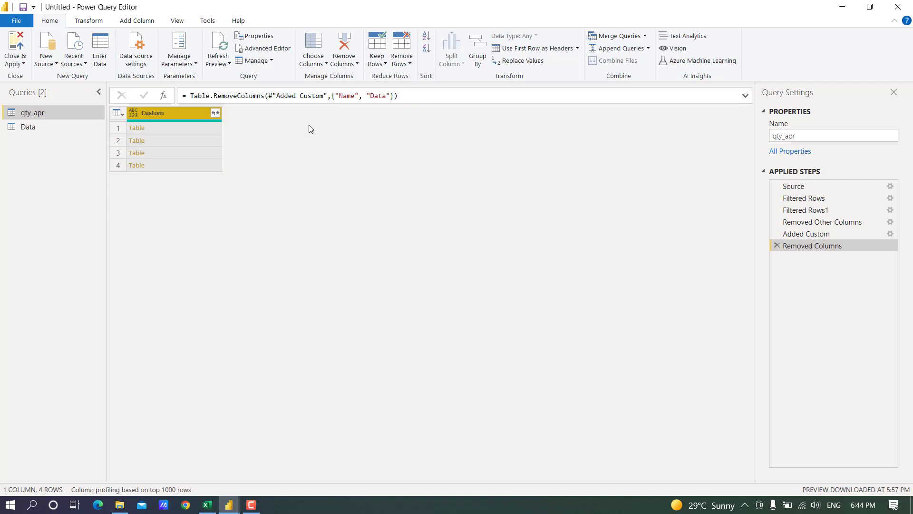
Expand the Custom column into Week Ending, City and Sales without using the original column name as prefix.
left_click(216, 115)
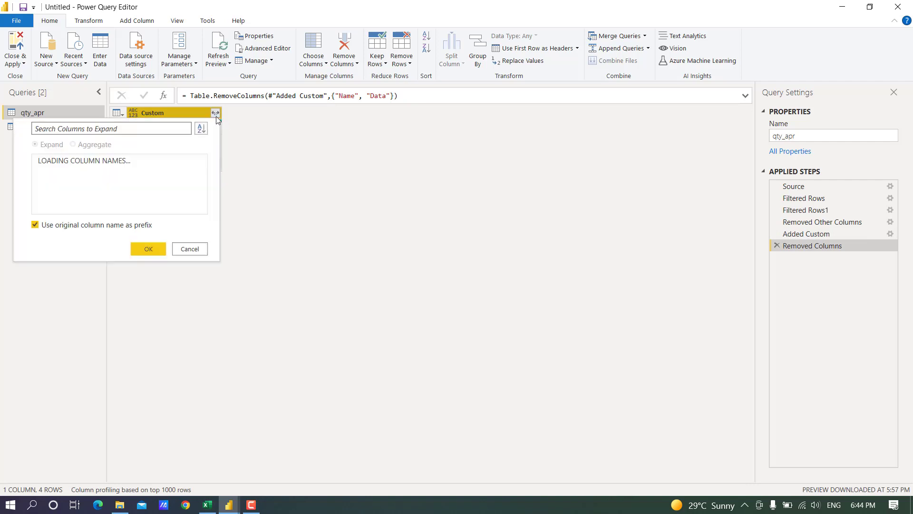
left_click(70, 228)
left_click(148, 264)
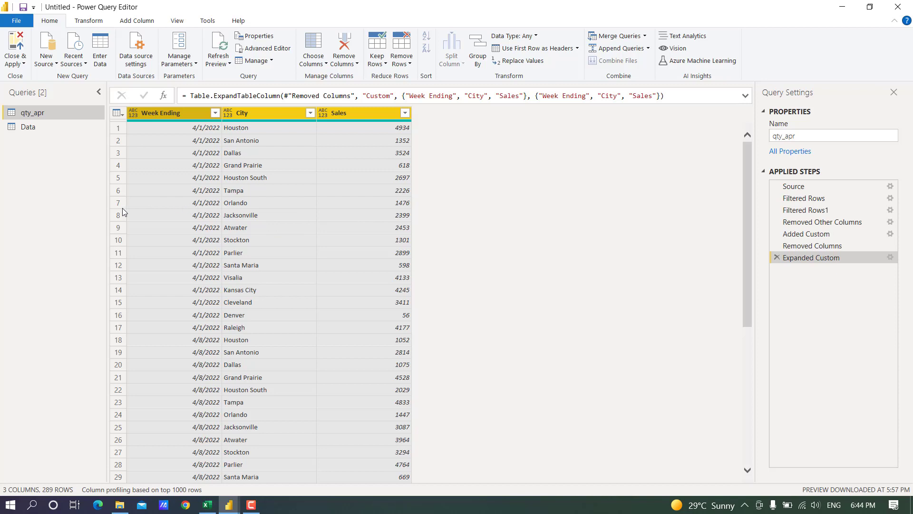
Delete the Data query that served as the April reshaping template.
left_click(38, 127)
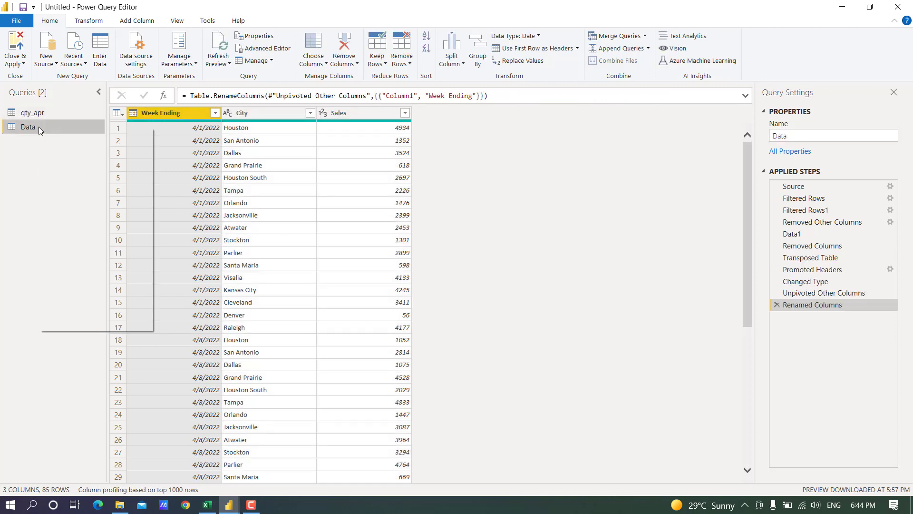
left_click(74, 162)
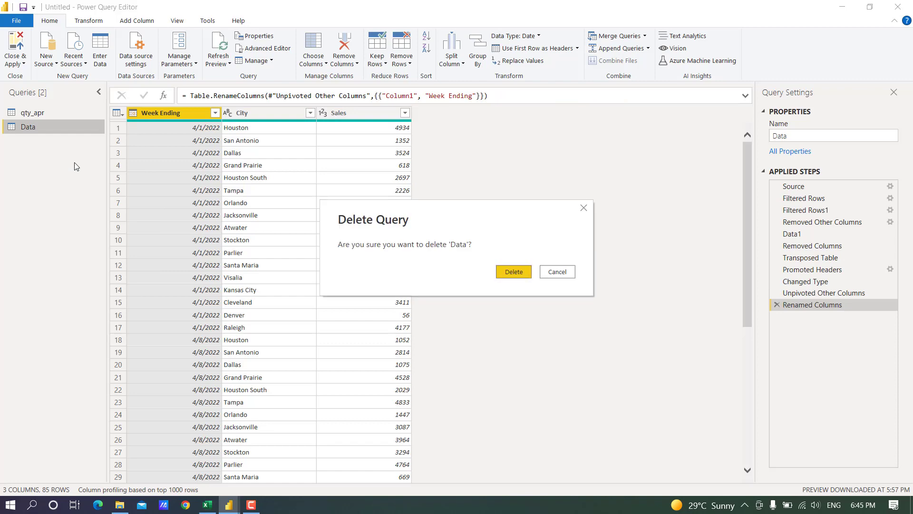
left_click(514, 271)
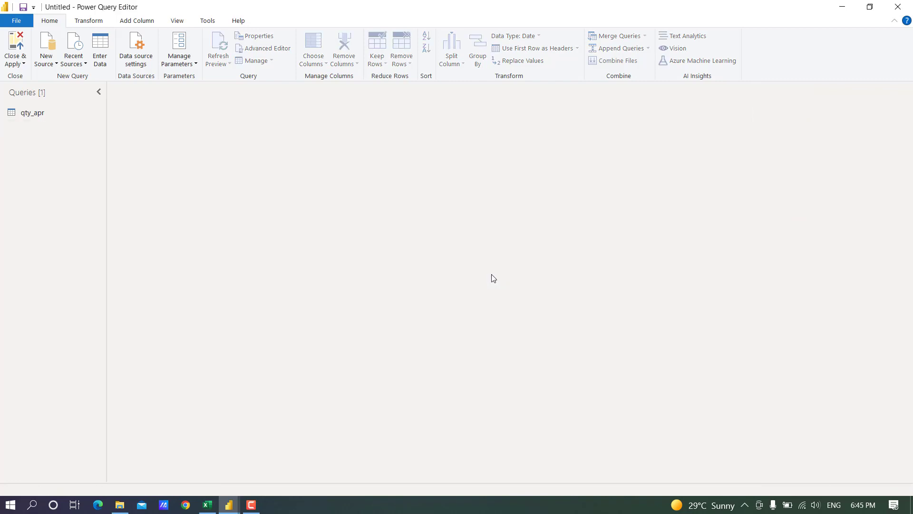
Duplicate the qty_apr query.
left_click(40, 116)
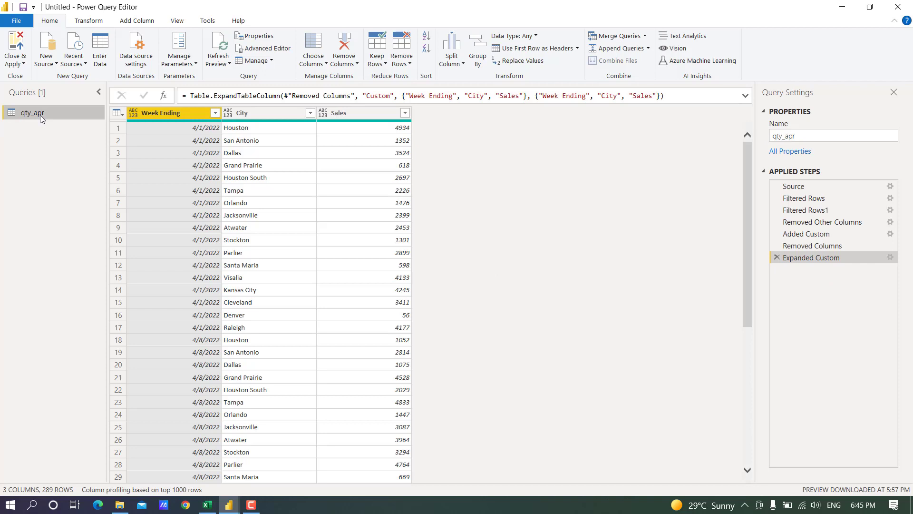
right_click(40, 115)
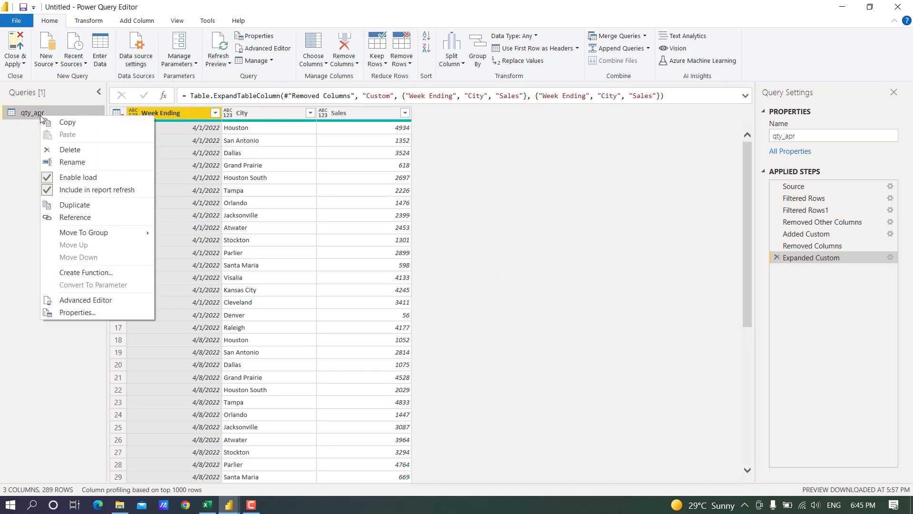
left_click(79, 208)
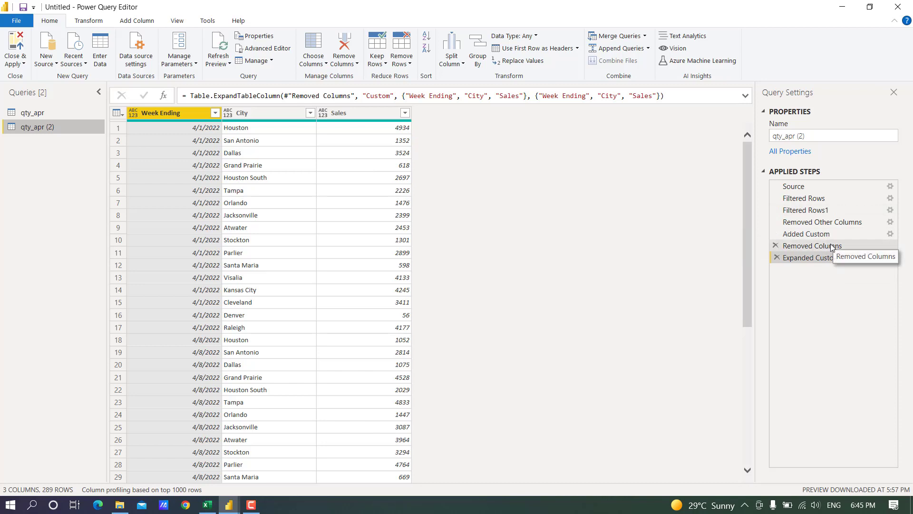
In the duplicated query's Filtered Rows1 step, set the Item prefix filter to "qty_" to pick up the quantity ranges.
left_click(818, 210)
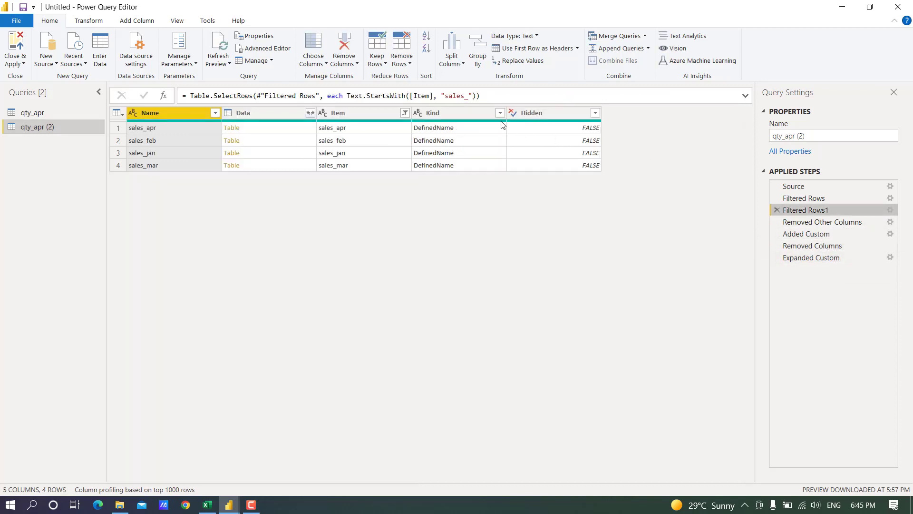
left_click(466, 97)
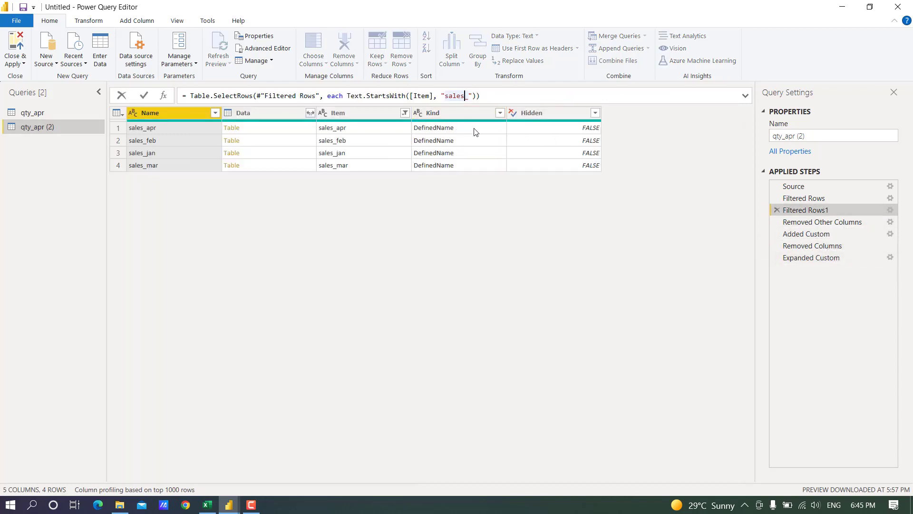
key("BackSpace")
key("BackSpace")
key("BackSpace")
key("BackSpace")
key("BackSpace")
type("aty")
key("BackSpace")
key("BackSpace")
key("BackSpace")
type("qty")
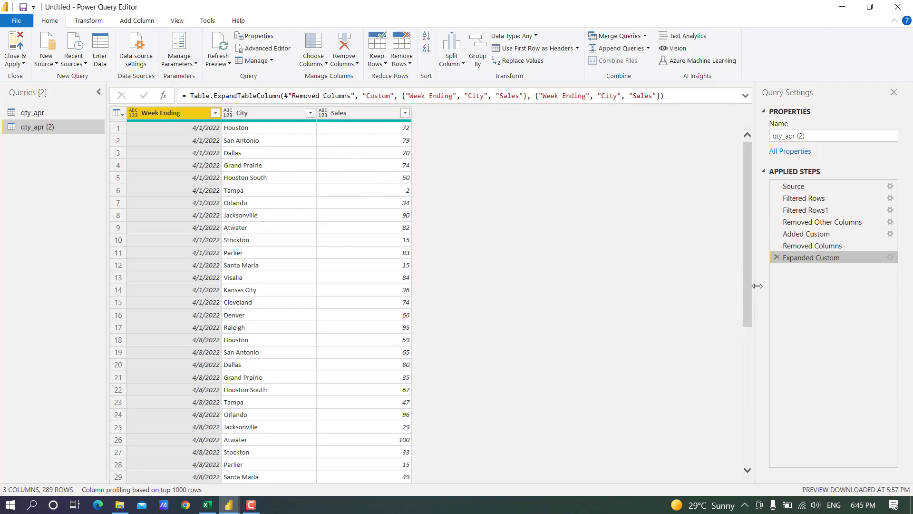
Rename the duplicated query's Sales column to Qty and check the rows.
double_click(344, 114)
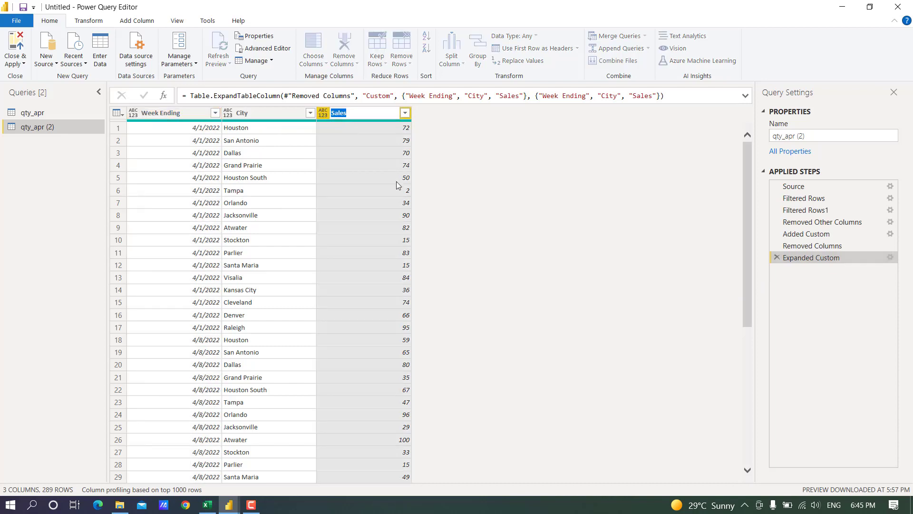
type("Sales")
key("BackSpace")
key("BackSpace")
key("BackSpace")
key("BackSpace")
key("BackSpace")
type("Qty")
key("Return")
scroll(398, 244, "down", 5)
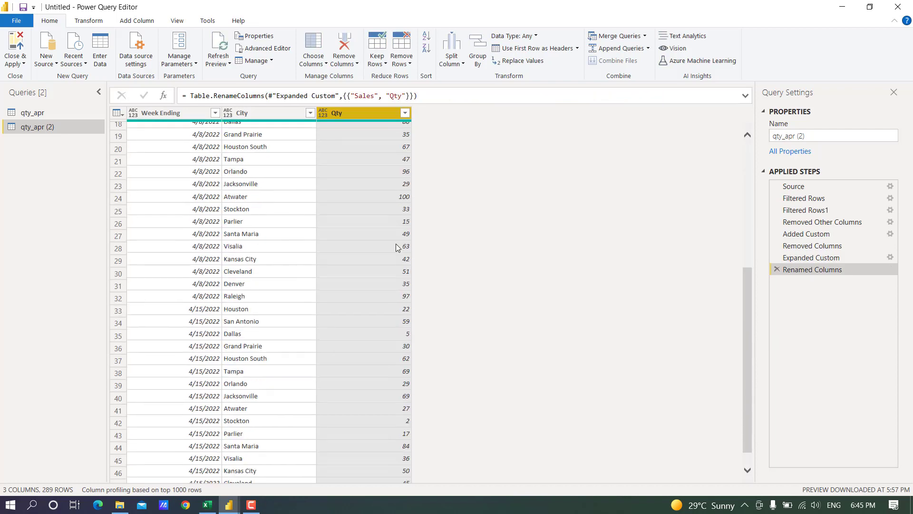
scroll(395, 247, "up", 8)
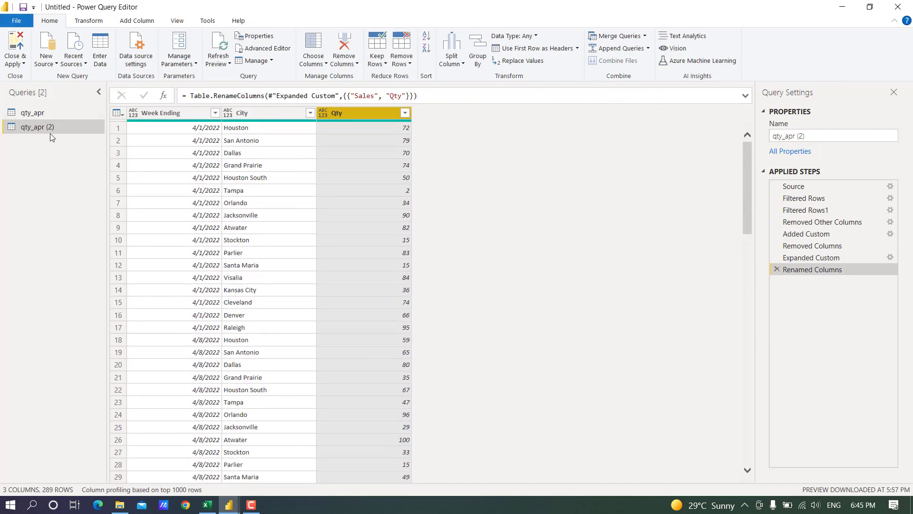
Rename the original qty_apr query, which holds the combined sales, as Data.
left_click(47, 113)
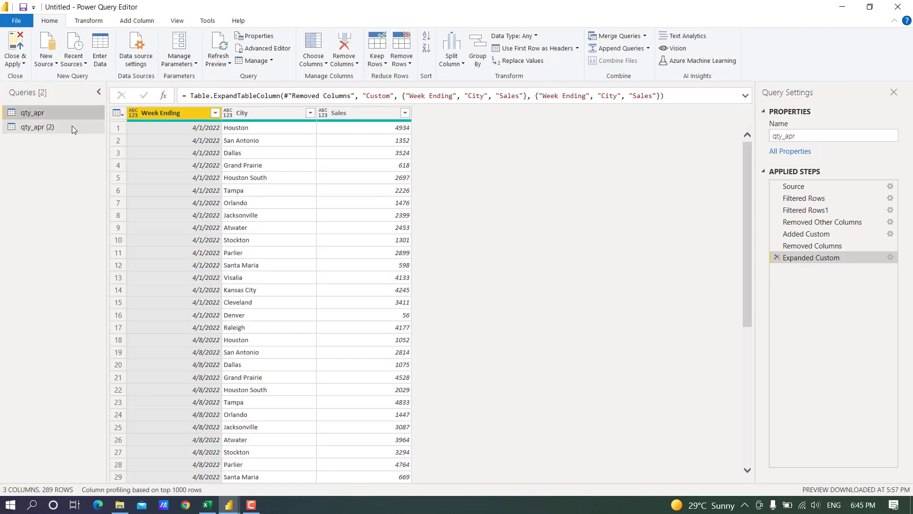
left_click(798, 136)
type("S")
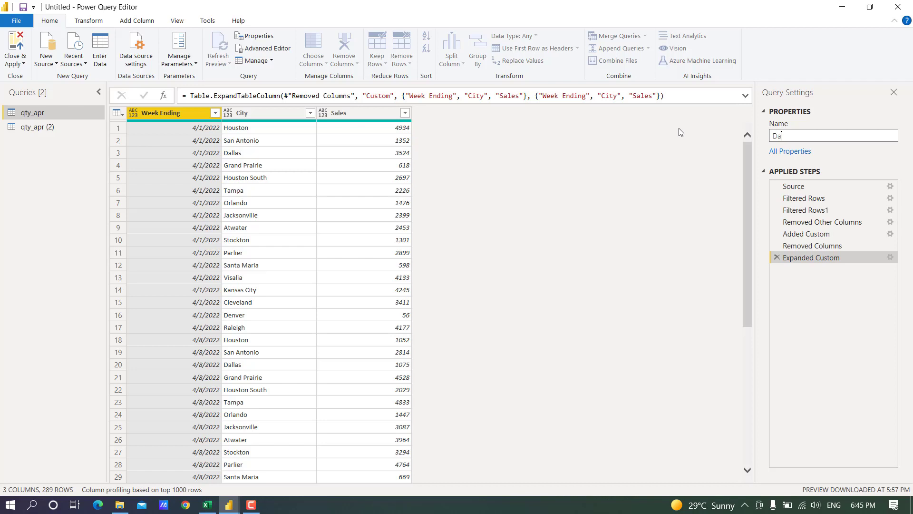
type("ata")
key("Return")
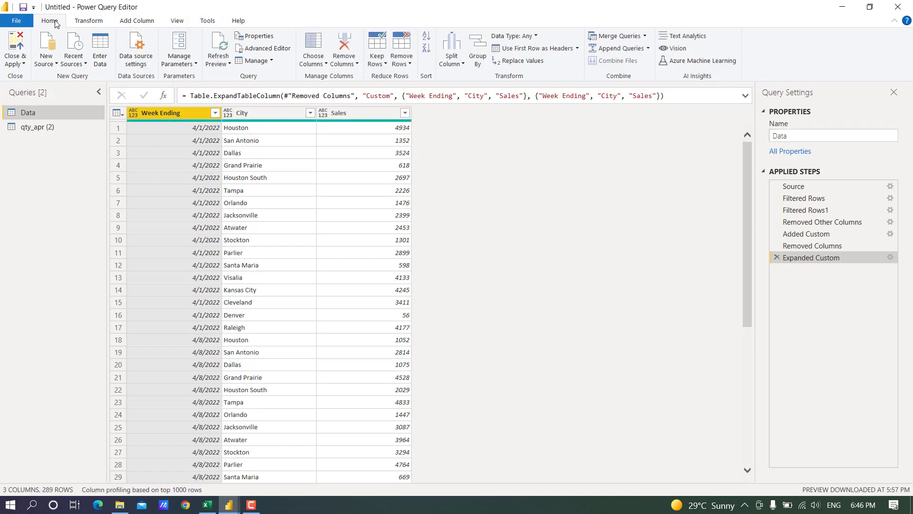
Merge qty_apr (2) into the Data query with a Left Outer join matching on both Week Ending and City.
left_click(645, 36)
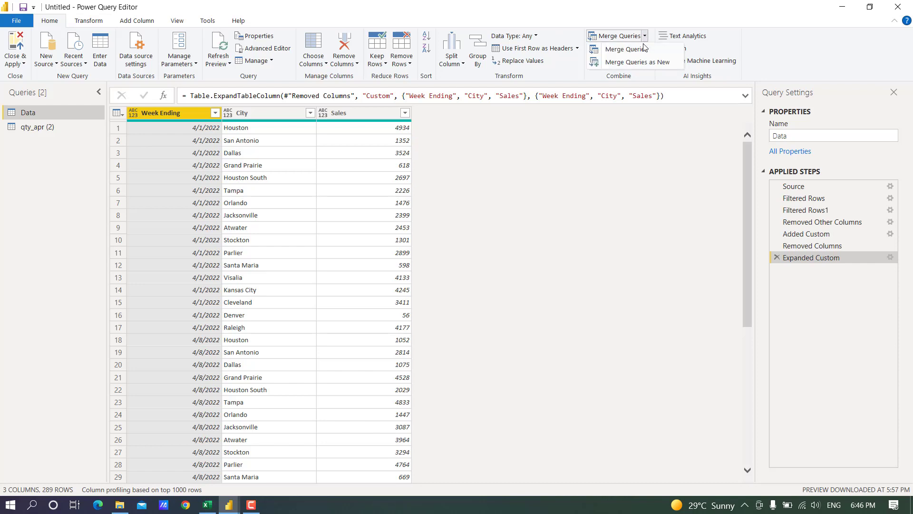
left_click(633, 47)
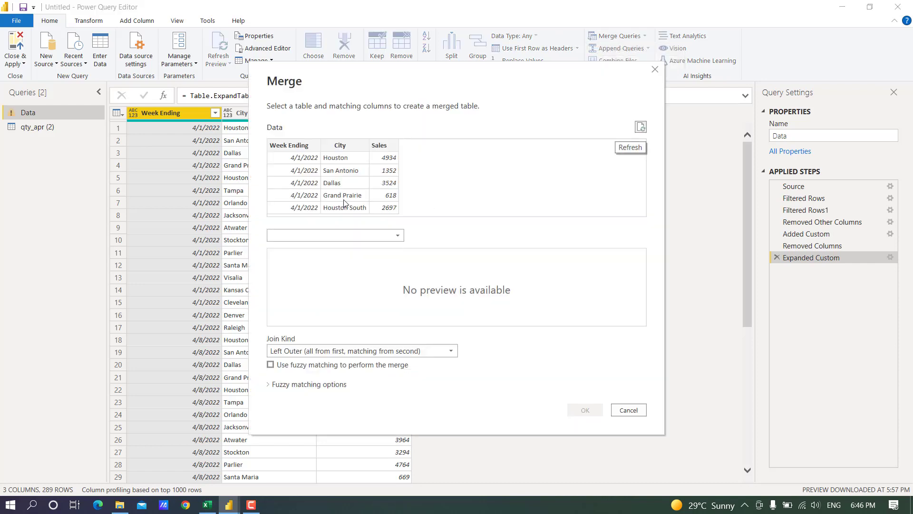
left_click(398, 235)
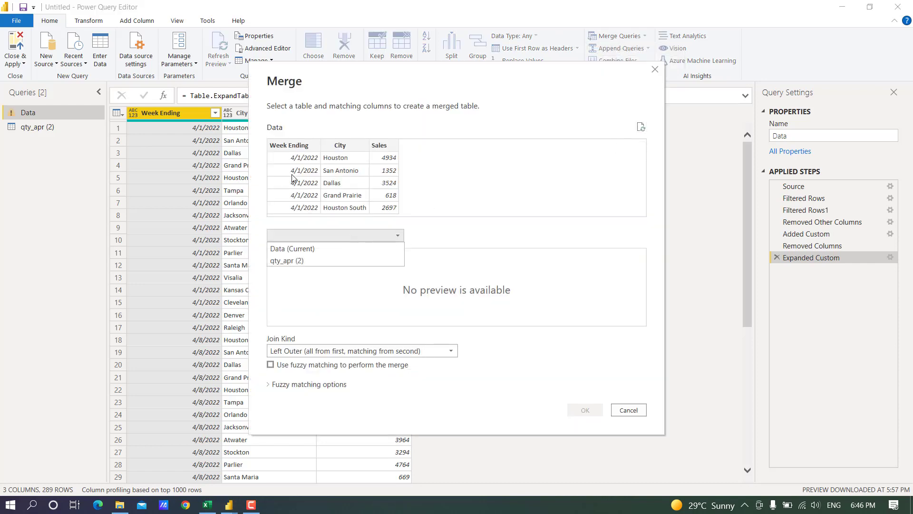
left_click(298, 261)
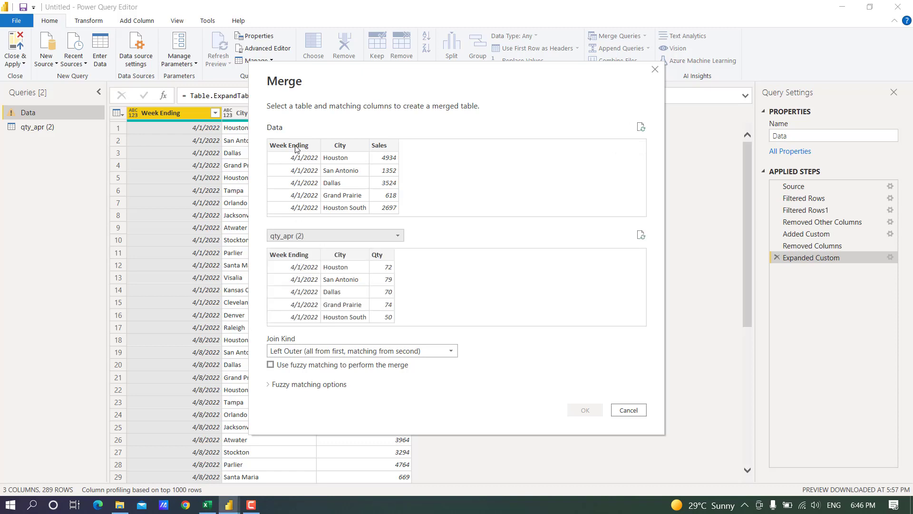
left_click(297, 147)
left_click(297, 259)
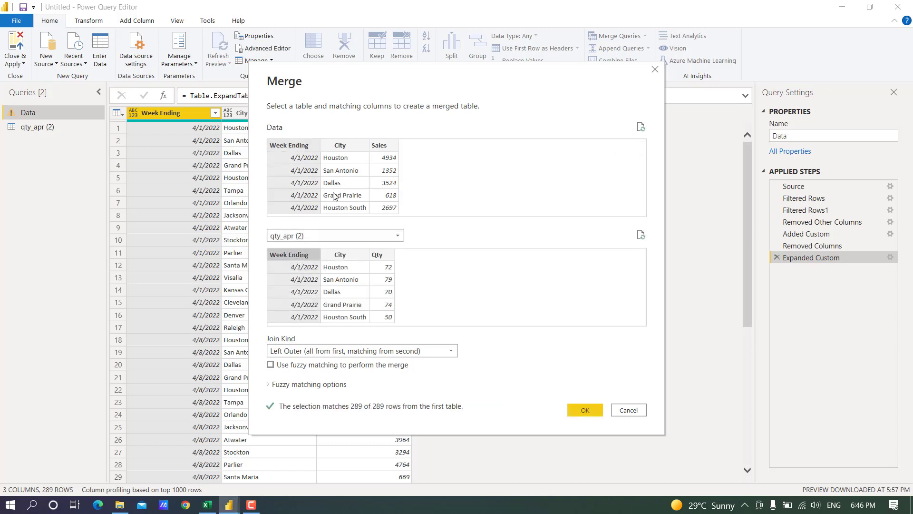
left_click(343, 149, "ctrl")
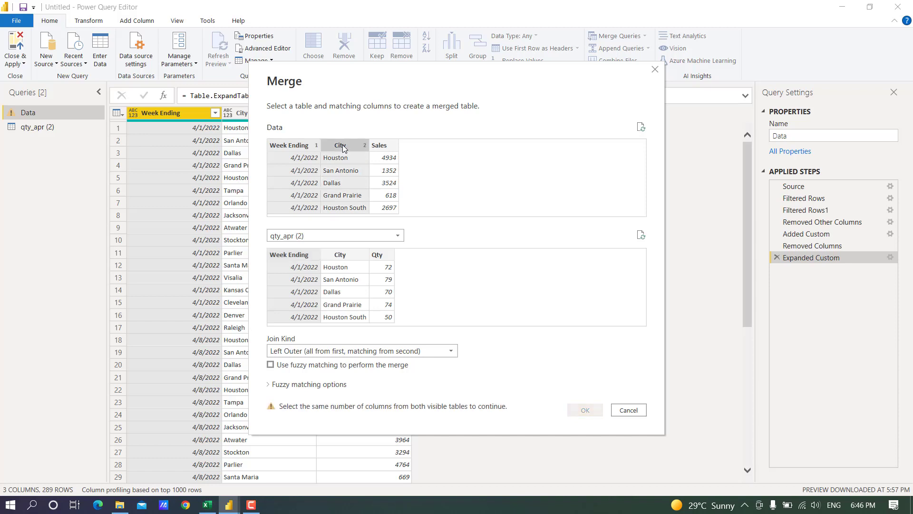
left_click(353, 258, "ctrl")
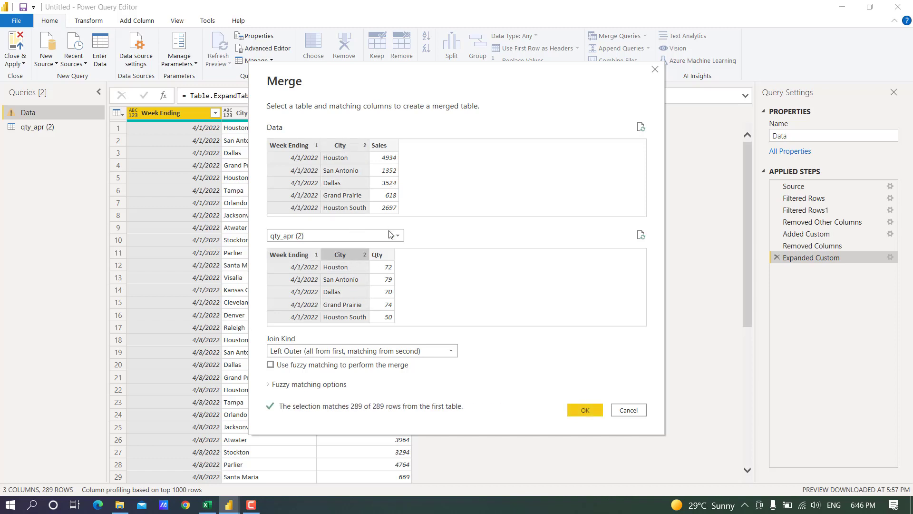
left_click(576, 412)
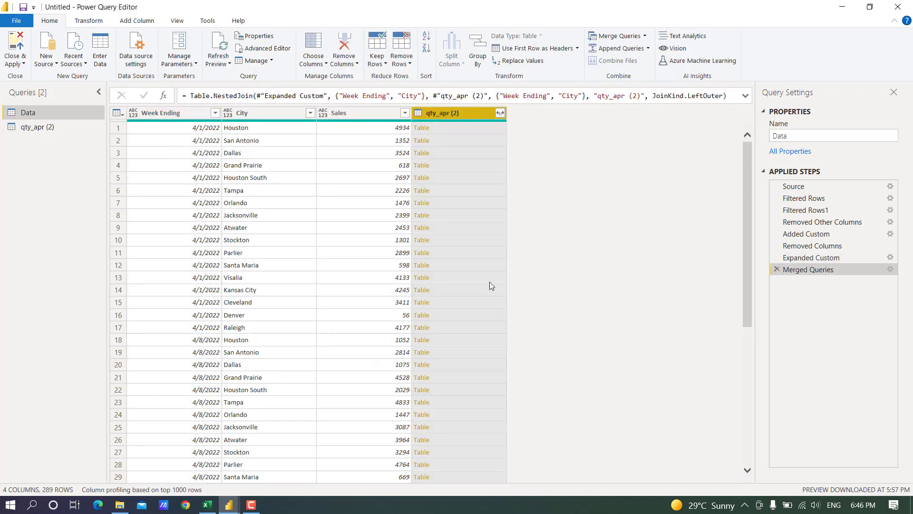
Preview several nested tables in the merged qty_apr (2) column to check the matched quantity rows.
left_click(466, 130)
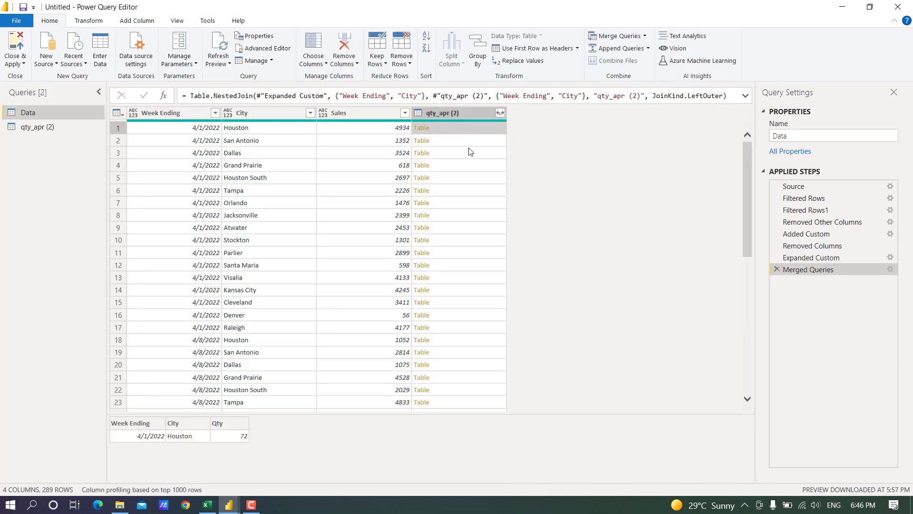
left_click(469, 215)
left_click(461, 133)
Expand the merged qty_apr (2) column to include only Qty, without the original column name as prefix.
left_click(500, 113)
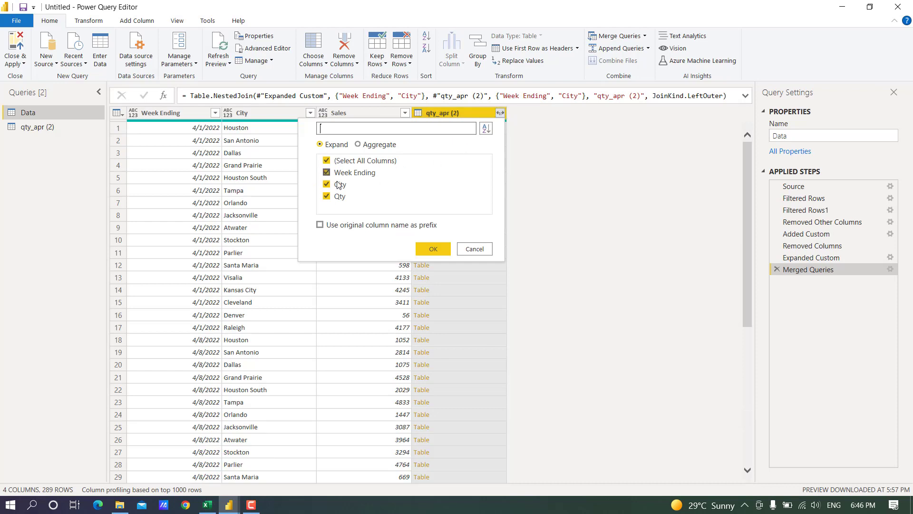
left_click(327, 161)
left_click(327, 196)
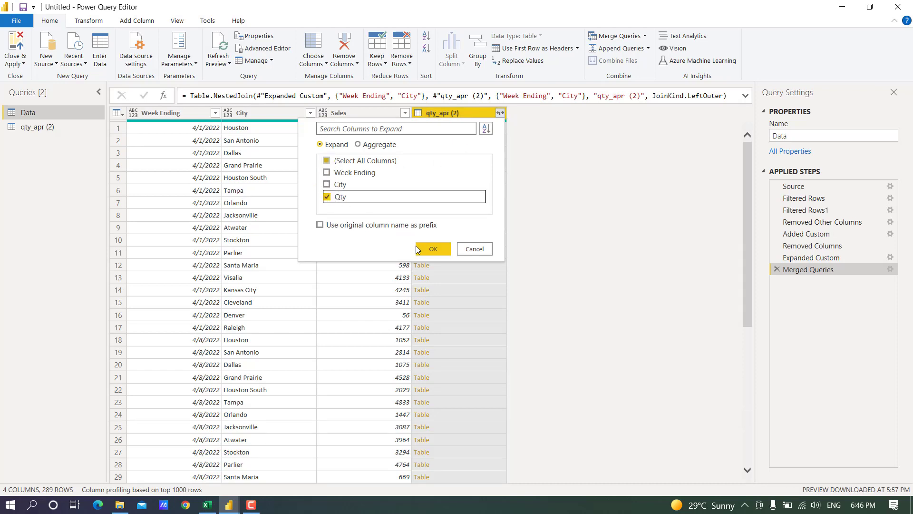
left_click(418, 249)
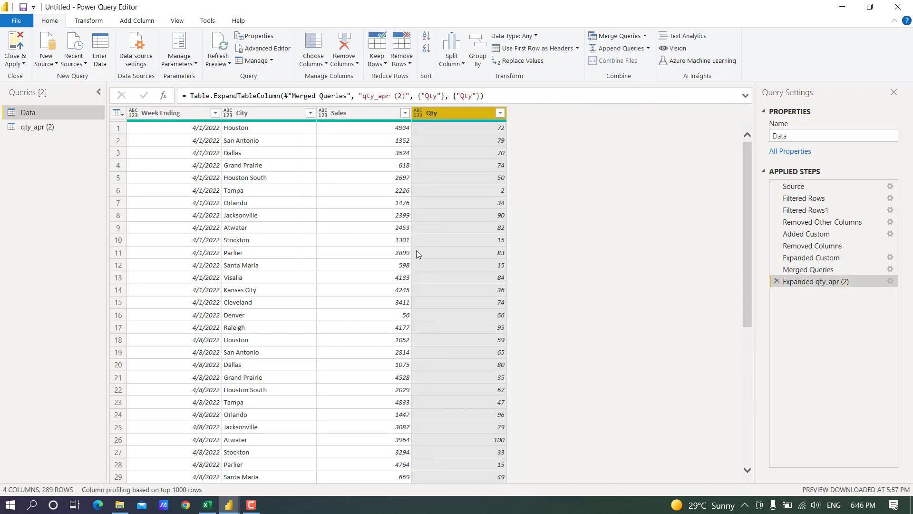
Detect the data types of the Week Ending through Qty columns in Data and check the combined rows.
left_click(187, 117)
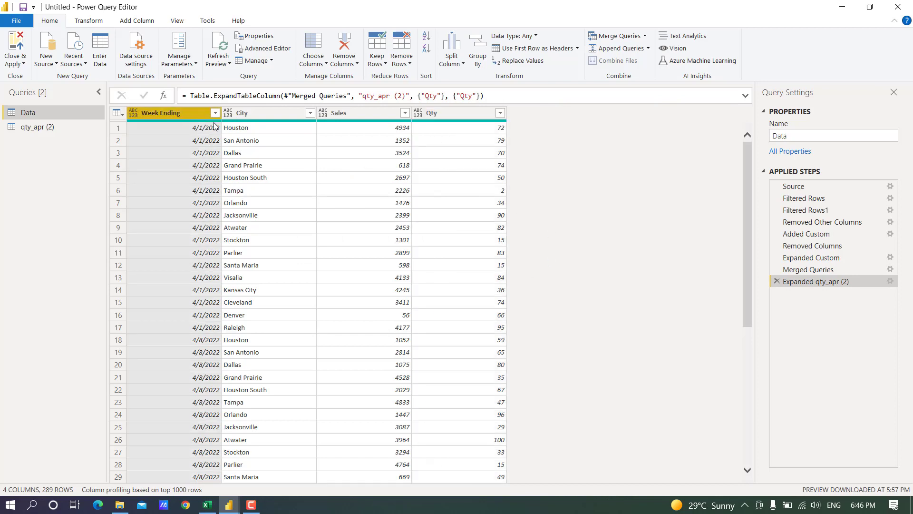
left_click(438, 114, "shift")
left_click(88, 22)
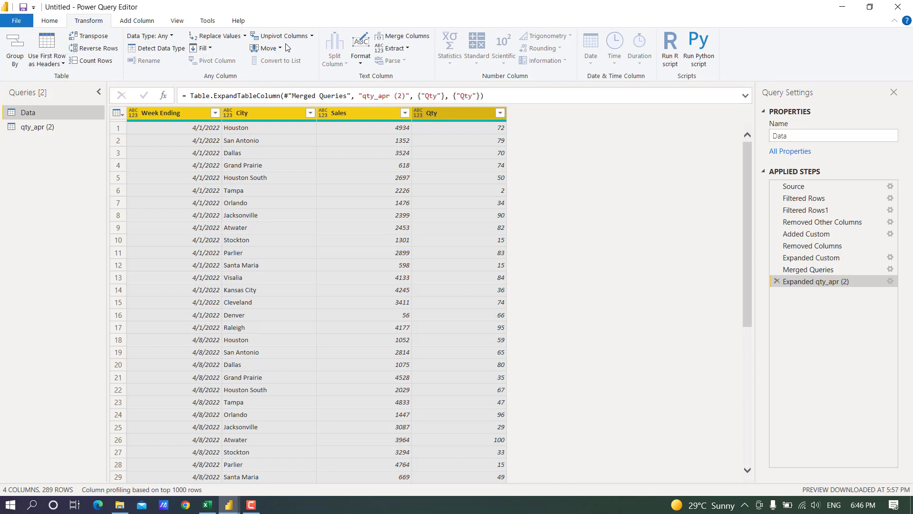
left_click(174, 49)
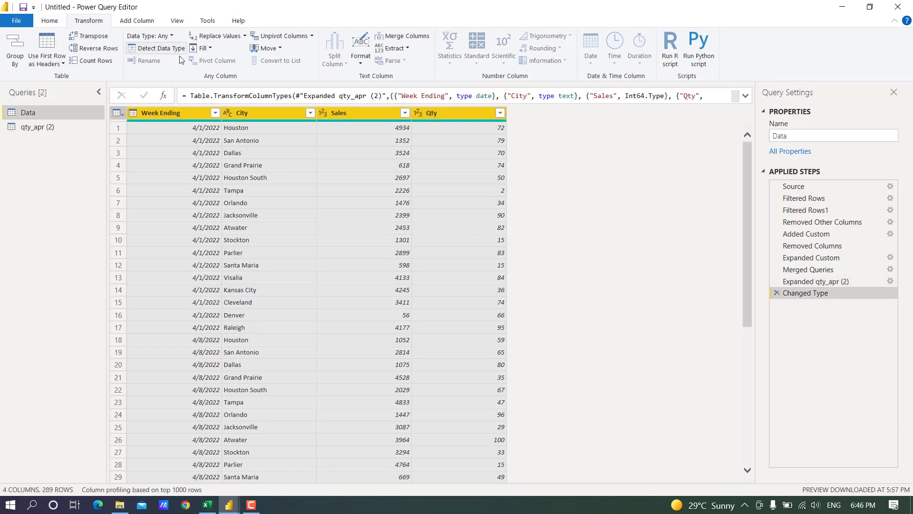
scroll(347, 323, "down", 5)
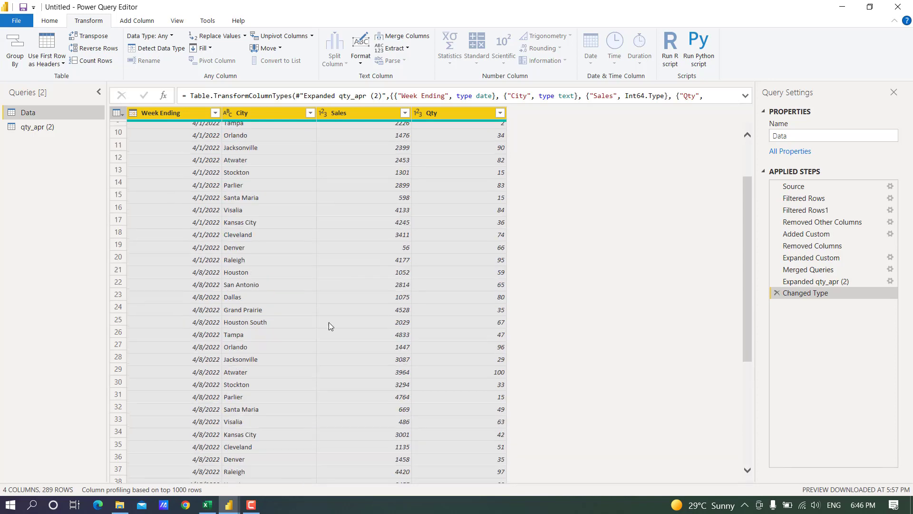
scroll(329, 321, "up", 5)
scroll(326, 329, "down", 20)
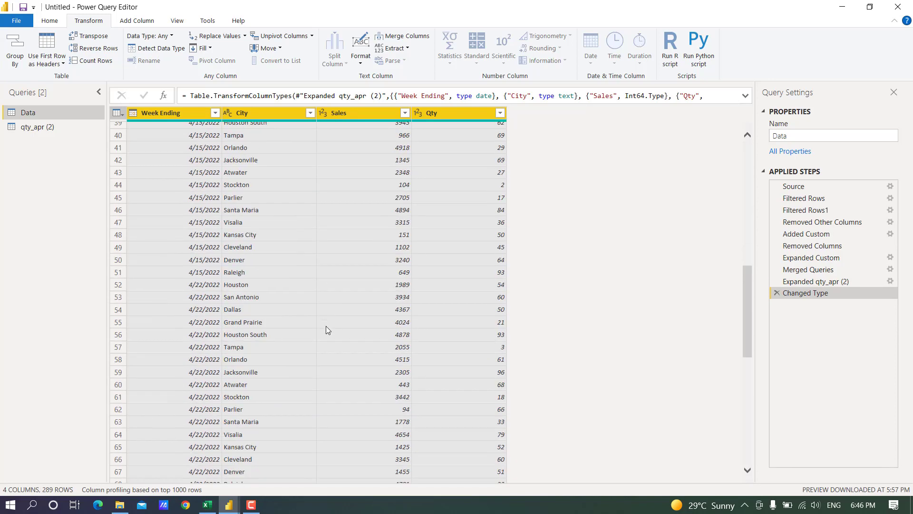
scroll(323, 321, "down", 8)
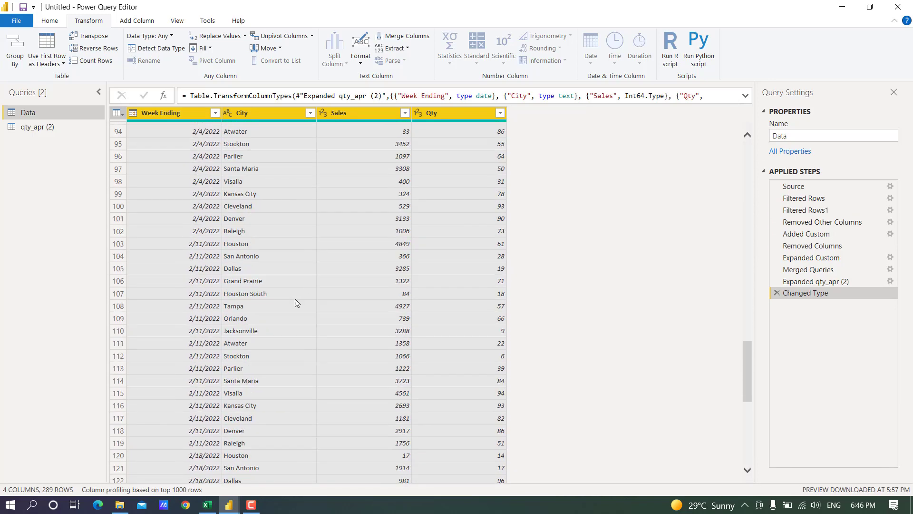
Duplicate the qty_apr (2) query.
left_click(53, 126)
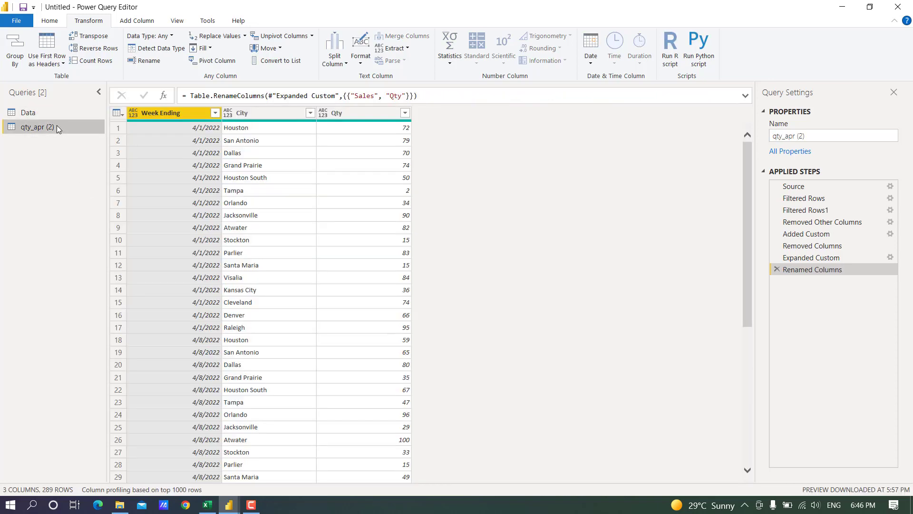
left_click(46, 114)
left_click(61, 130)
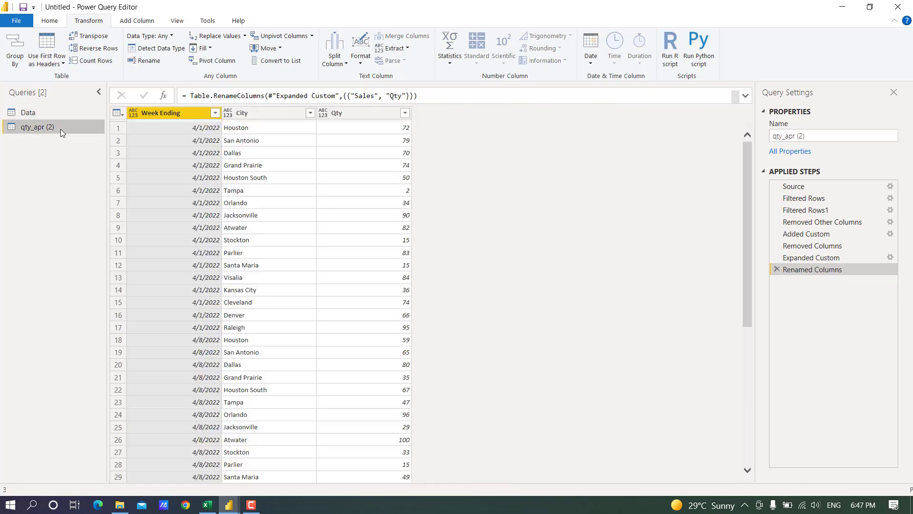
right_click(47, 128)
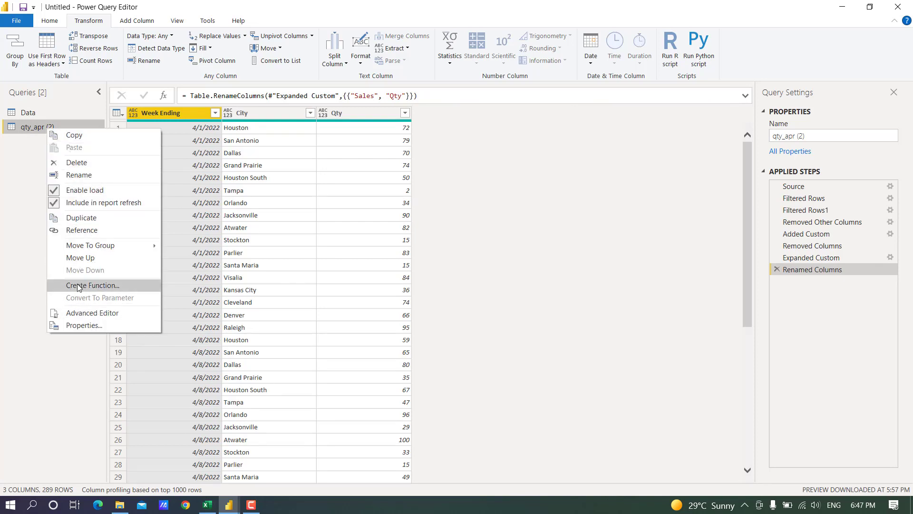
left_click(75, 220)
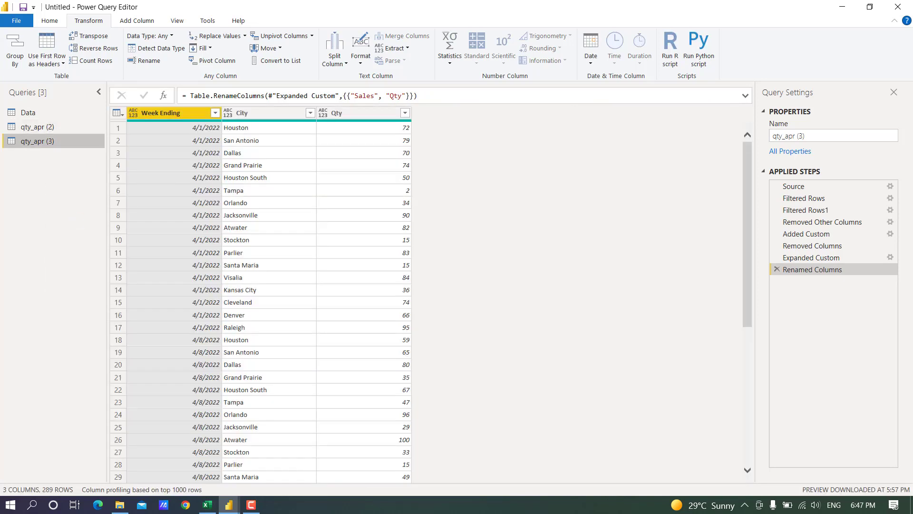
Delete every applied step of the duplicated query from Filtered Rows to the end, keeping only Source.
left_click(832, 186)
right_click(817, 186)
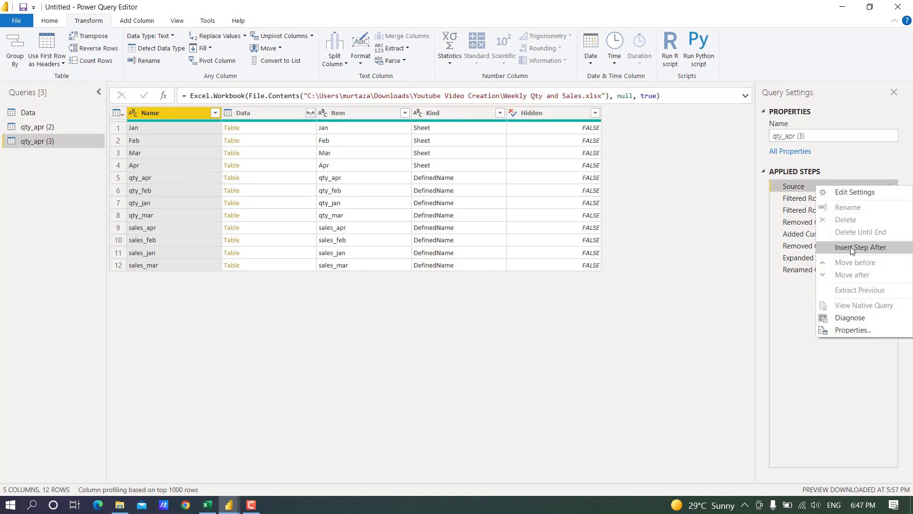
left_click(802, 197)
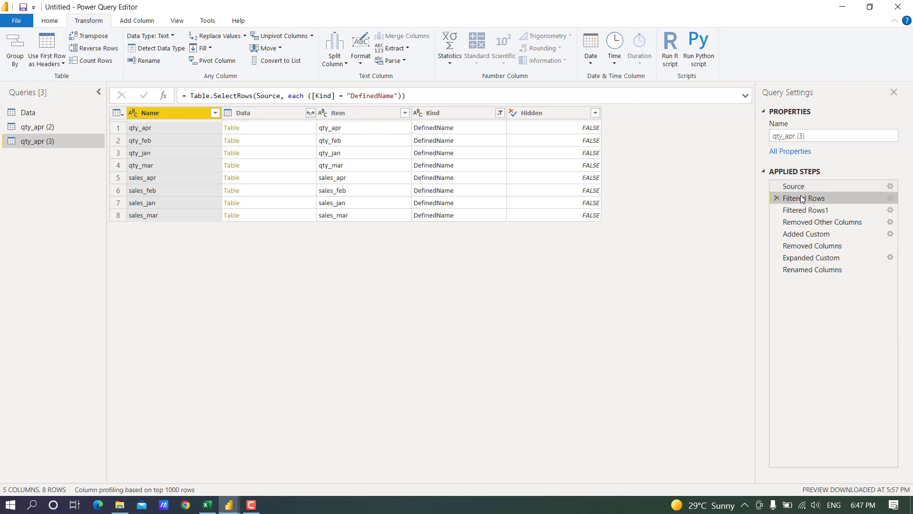
right_click(806, 198)
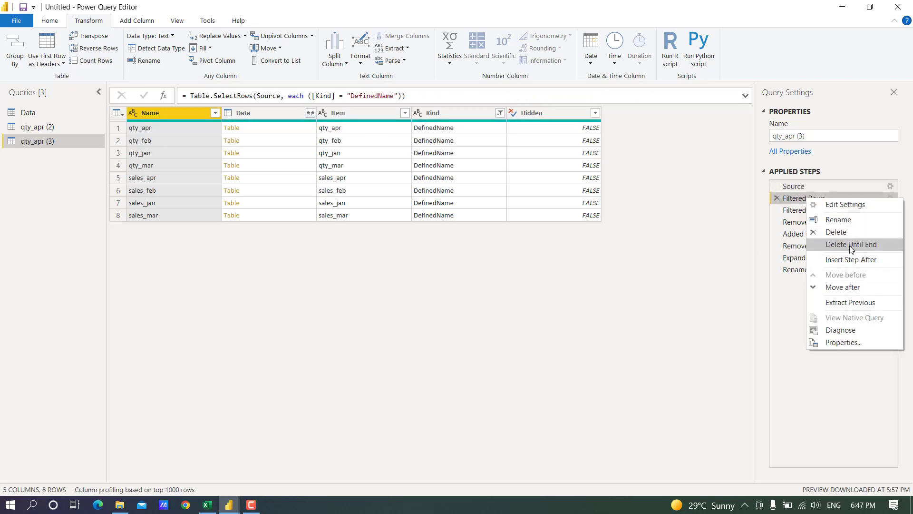
left_click(849, 246)
left_click(521, 281)
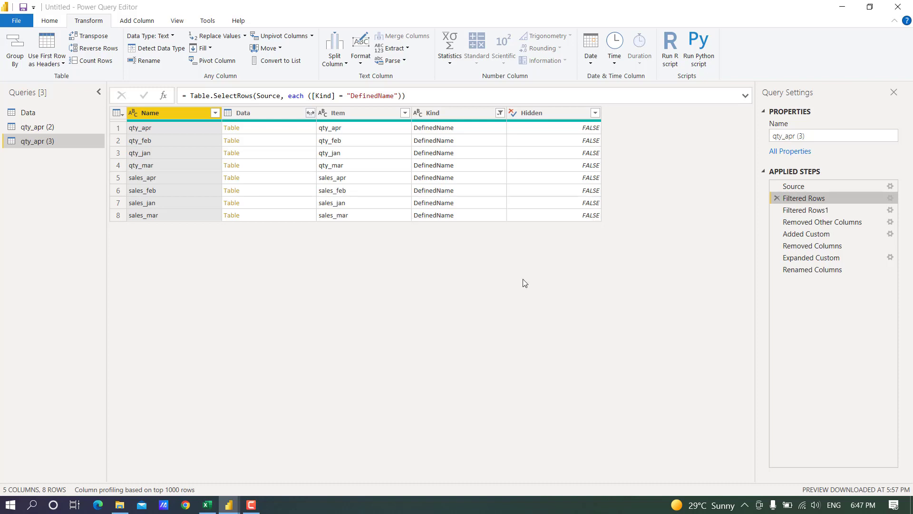
Rename the duplicated query as state.
left_click_drag(804, 136, 786, 136)
key("ctrl+a")
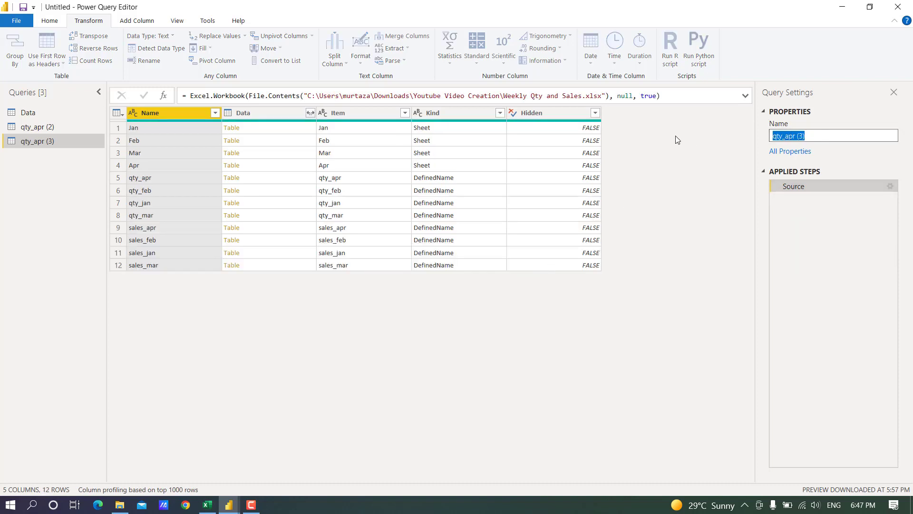
type("sate")
key("BackSpace")
key("BackSpace")
key("BackSpace")
key("BackSpace")
type("state")
key("Return")
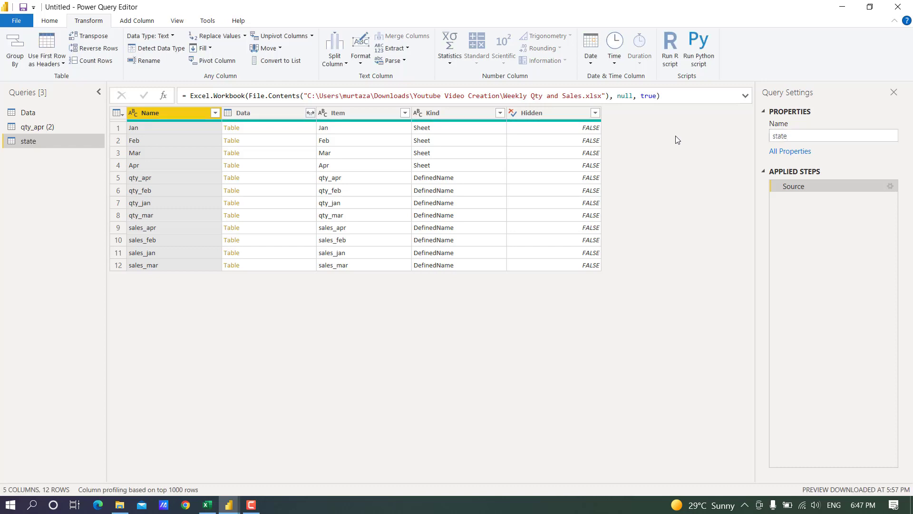
Drill into the Jan sheet's table and fill the state abbreviations down the Sales column.
left_click(248, 131)
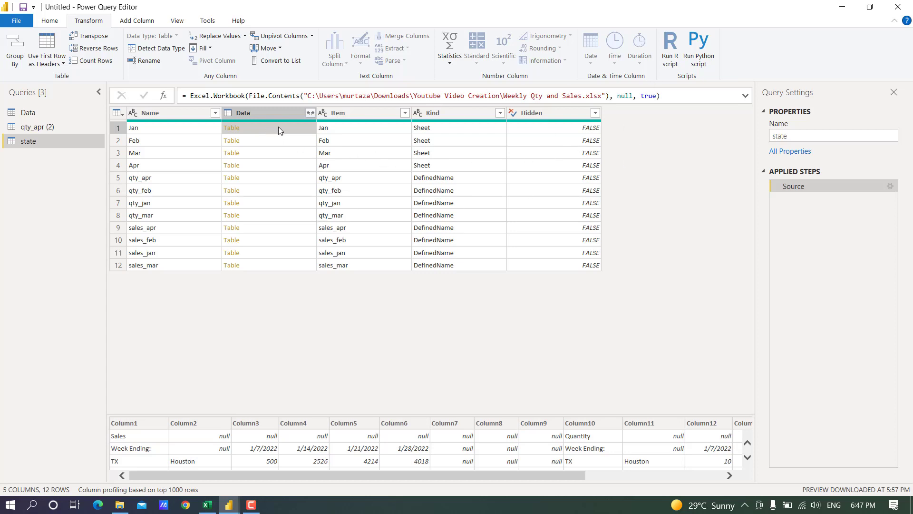
left_click(231, 128)
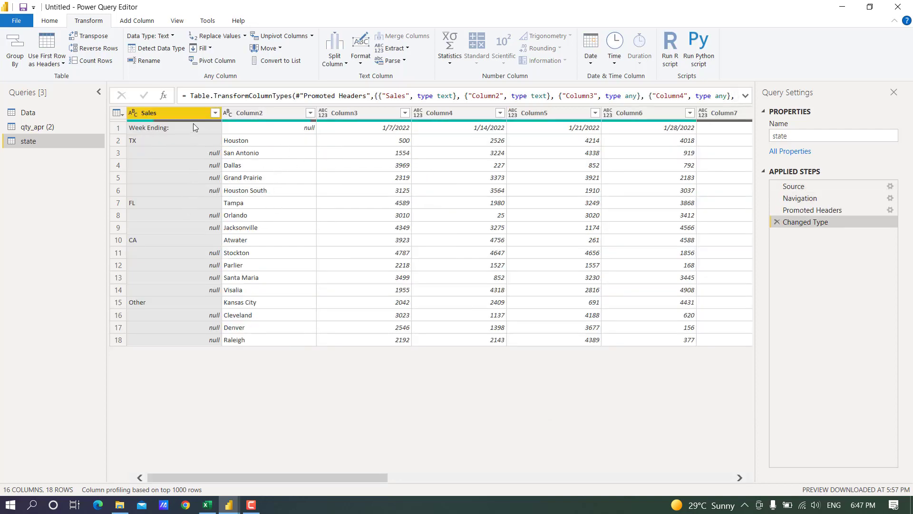
right_click(191, 112)
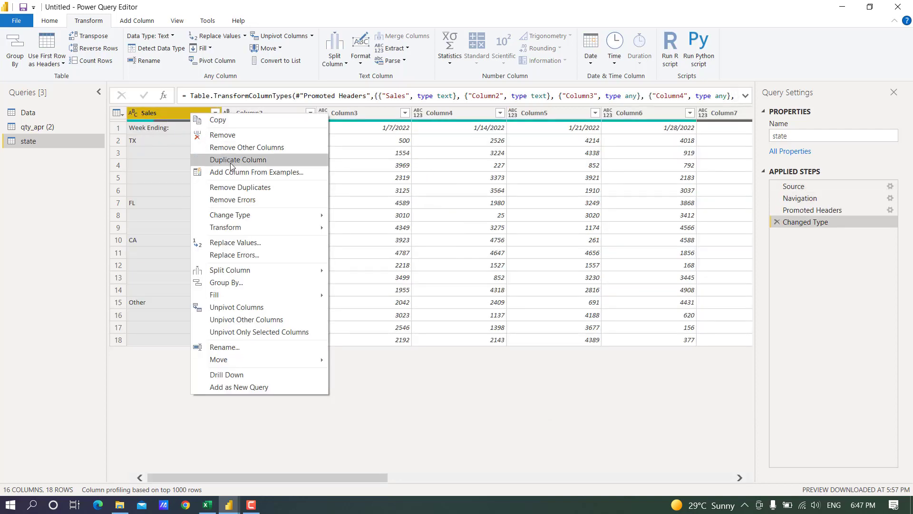
mouse_move(257, 273)
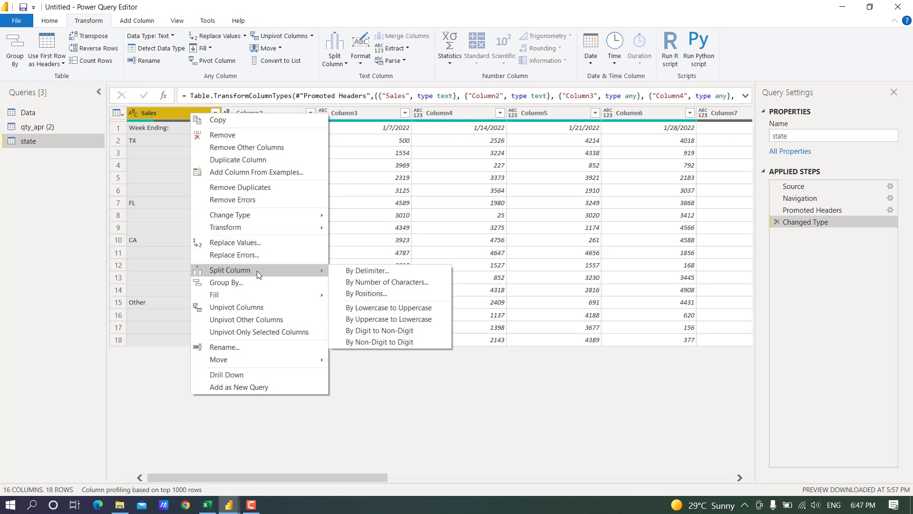
mouse_move(324, 294)
left_click(366, 296)
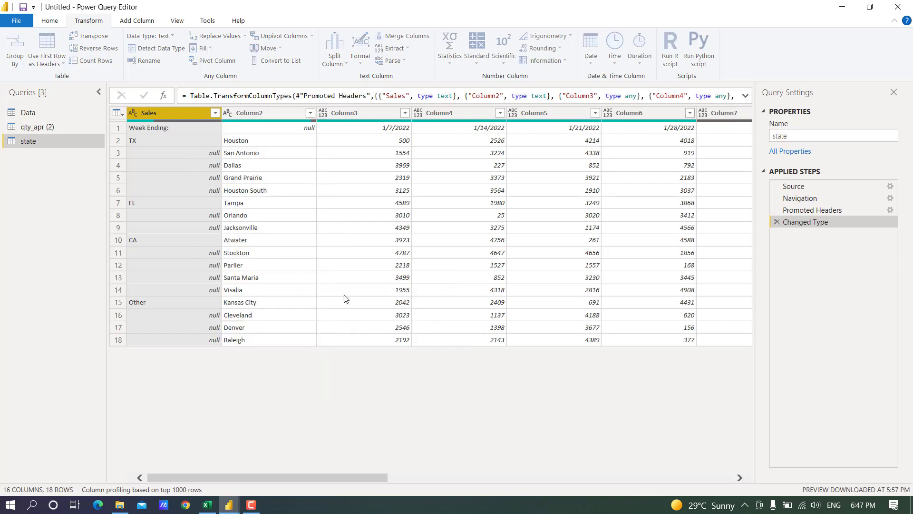
Remove all columns except Sales and Column2, and promote the first row to headers.
left_click(261, 116, "ctrl")
right_click(261, 116)
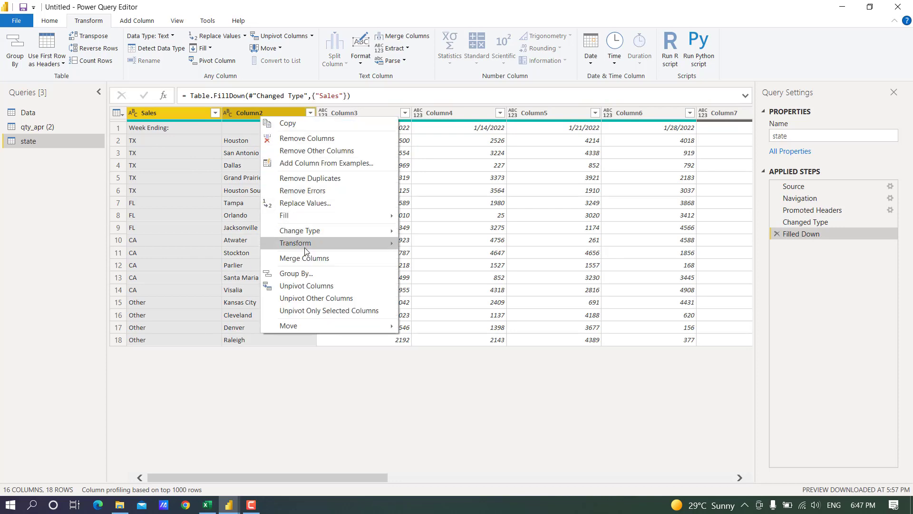
left_click(308, 152)
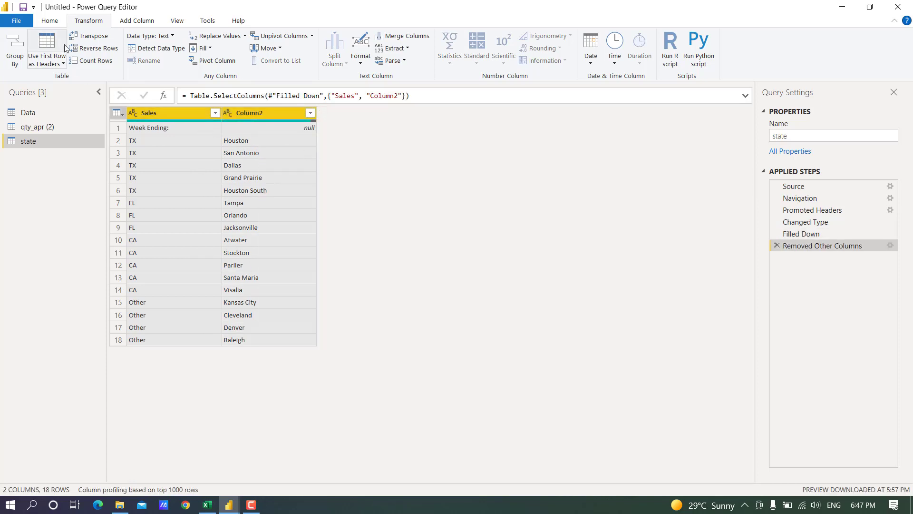
left_click(52, 64)
left_click(73, 77)
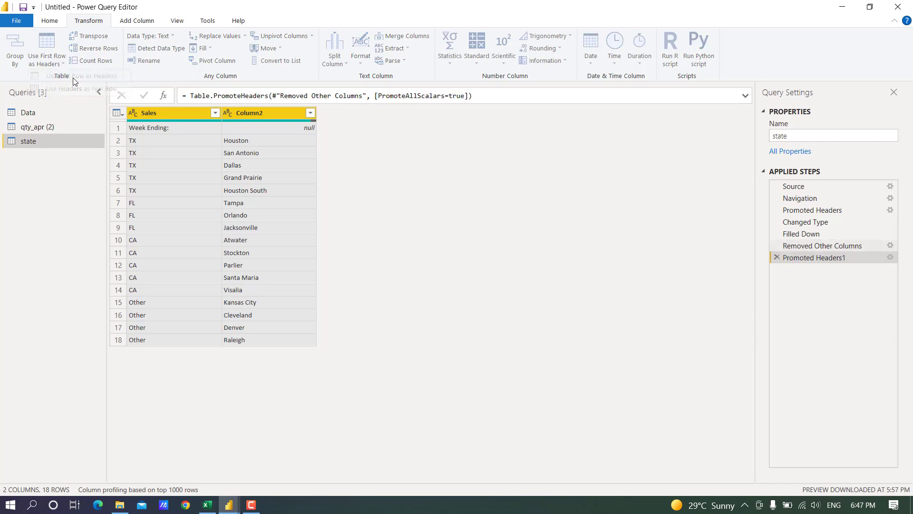
Rename Column2 as City and the Week Ending: column as State in the state query.
double_click(255, 116)
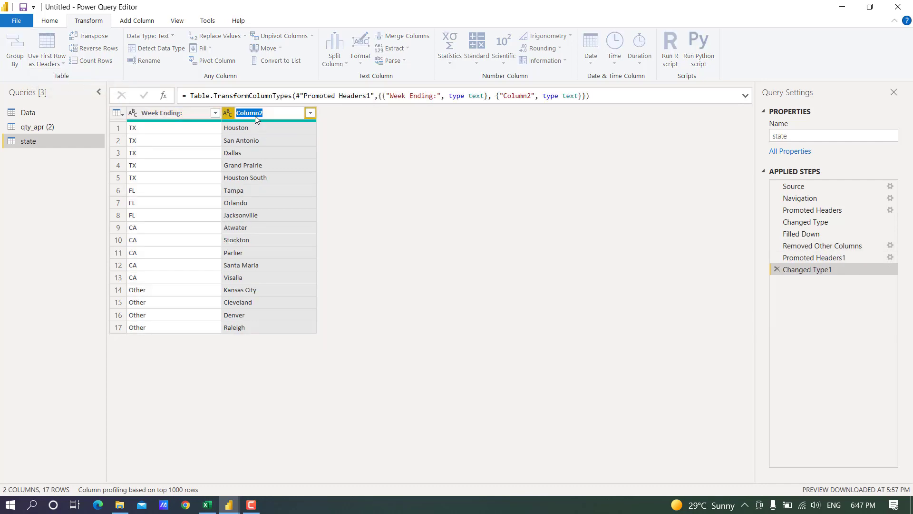
key("Return")
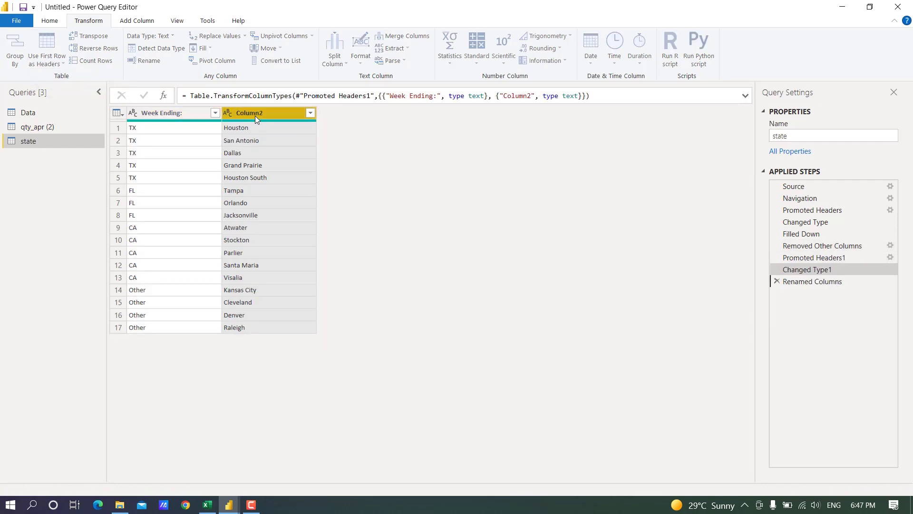
double_click(159, 113)
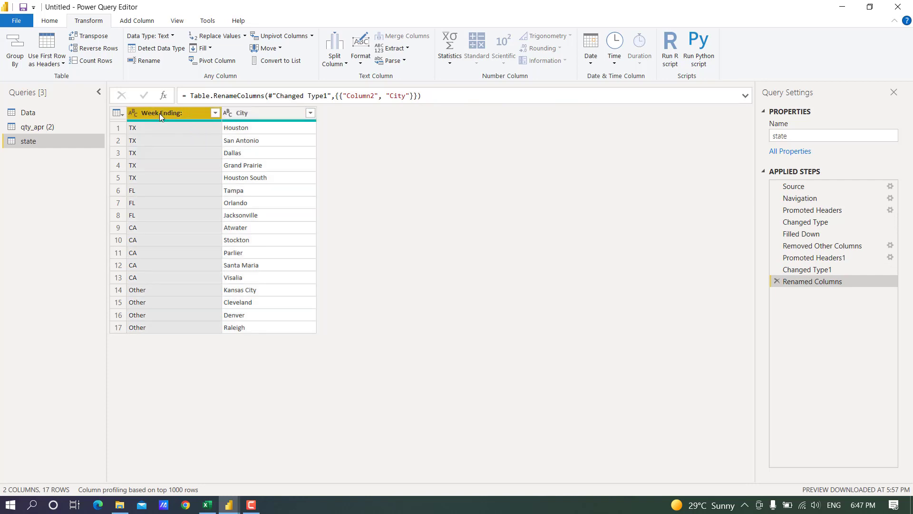
type("Sat")
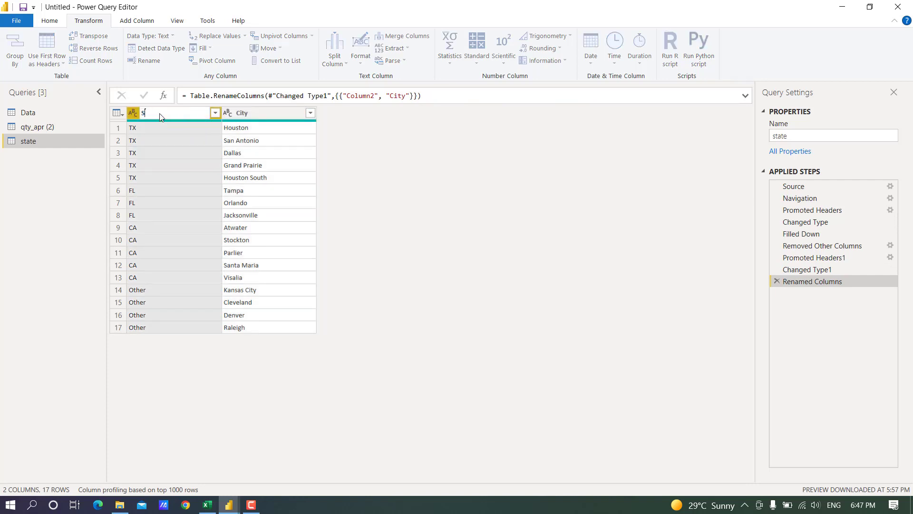
key("Return")
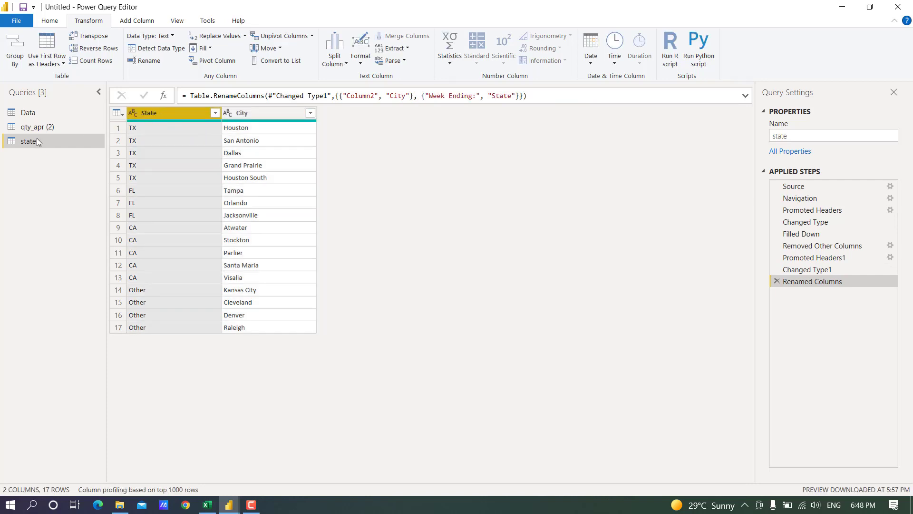
Merge the state query into the Data query, matching on the City columns with a Left Outer join.
left_click(30, 113)
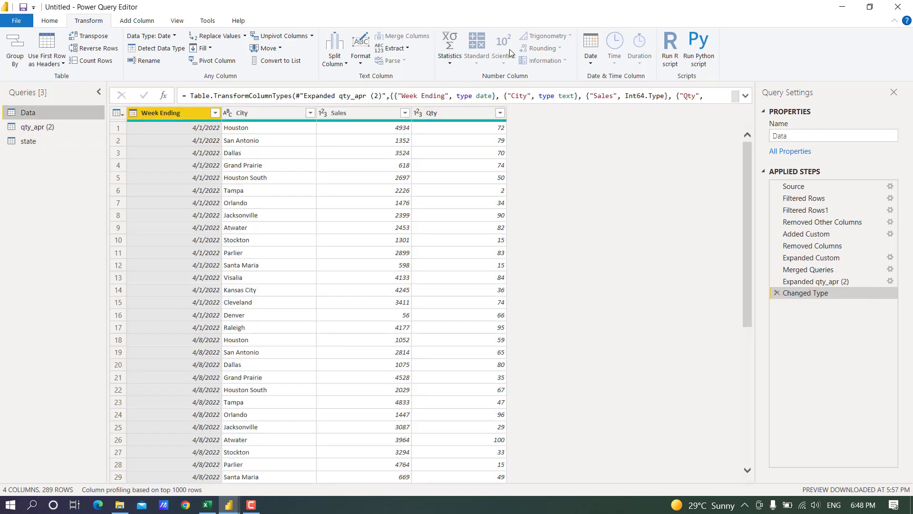
left_click(50, 20)
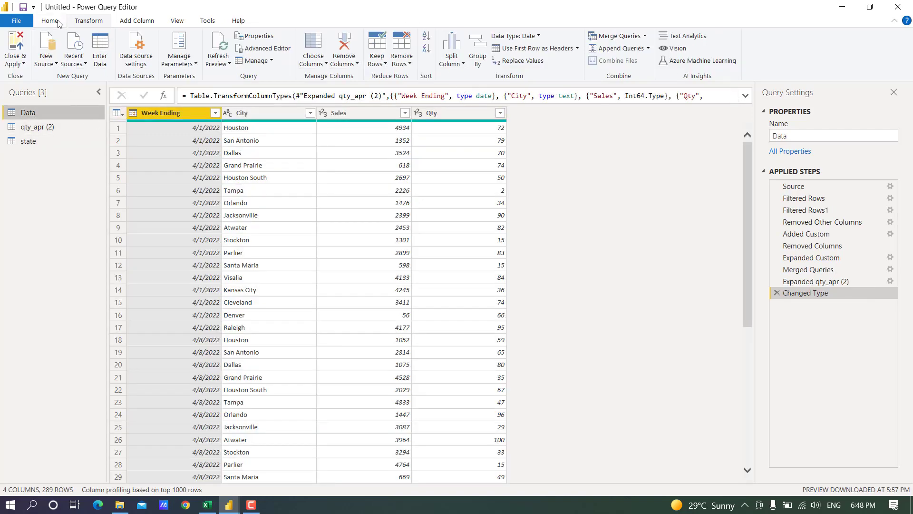
left_click(644, 35)
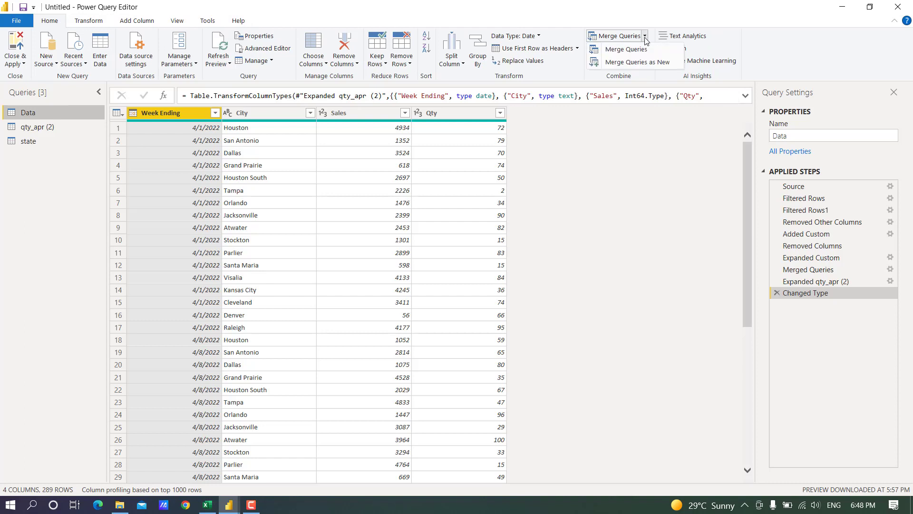
left_click(618, 48)
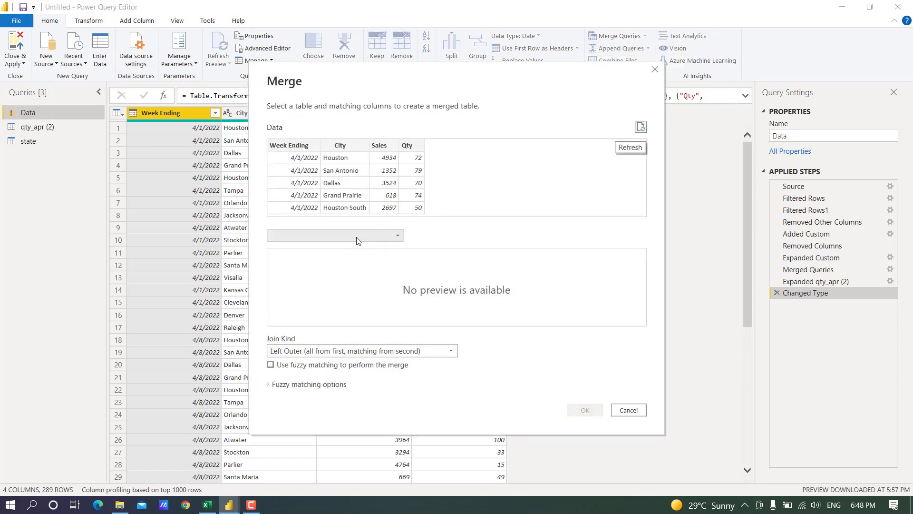
left_click(359, 238)
left_click(304, 277)
left_click(342, 145)
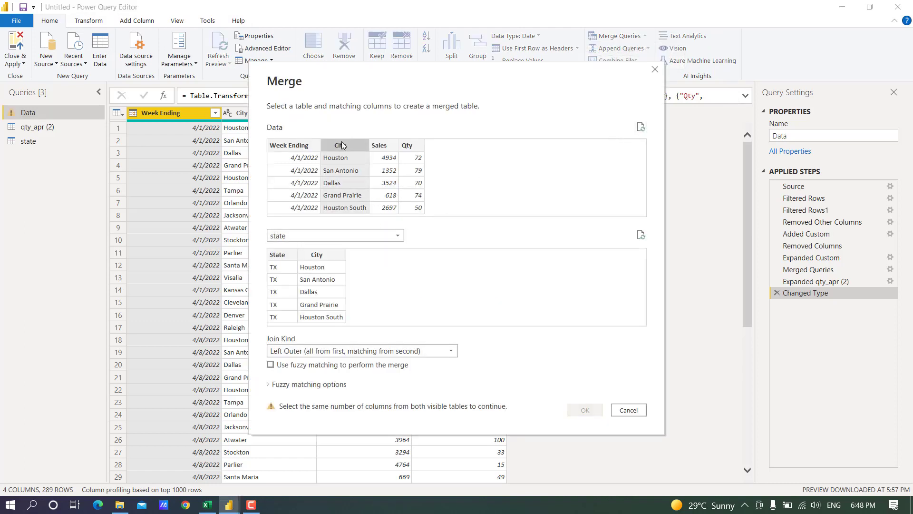
left_click(325, 257)
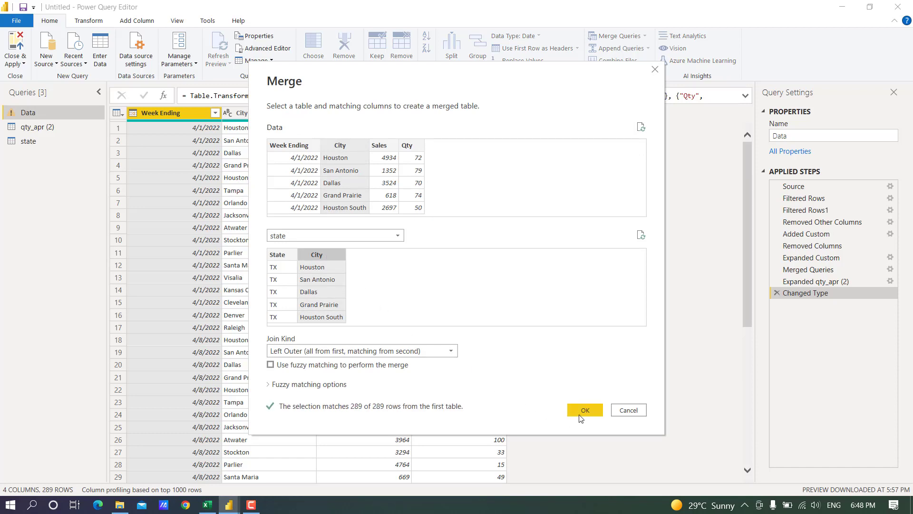
left_click(580, 413)
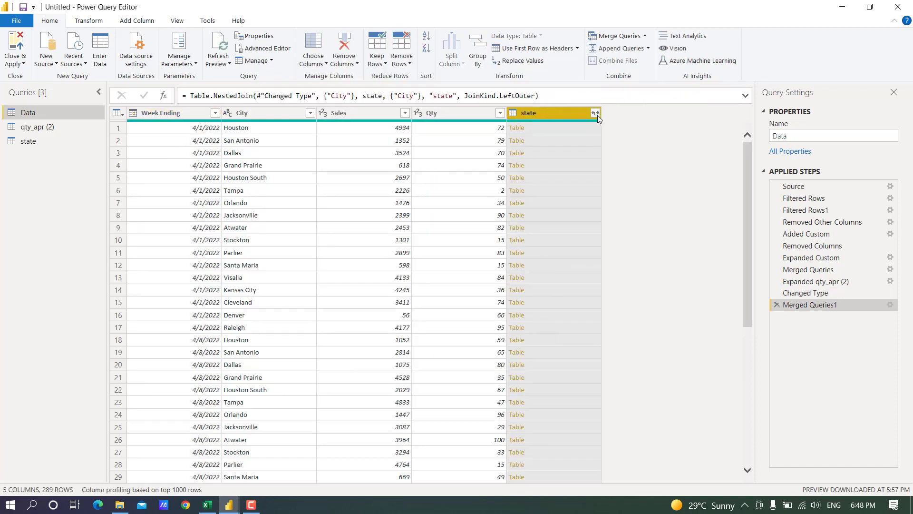
Expand only State from the merged state column without a name prefix, and close the query editor with the changes applied.
left_click(596, 112)
left_click(430, 185)
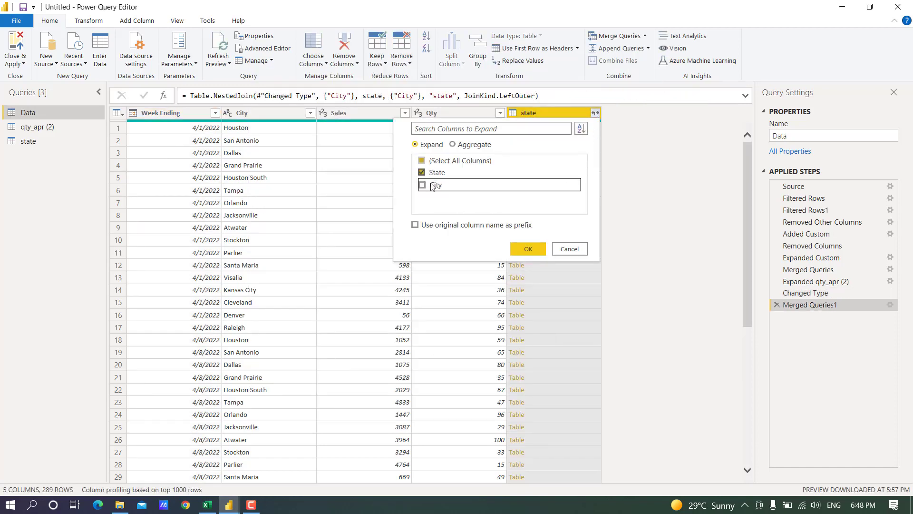
left_click(527, 249)
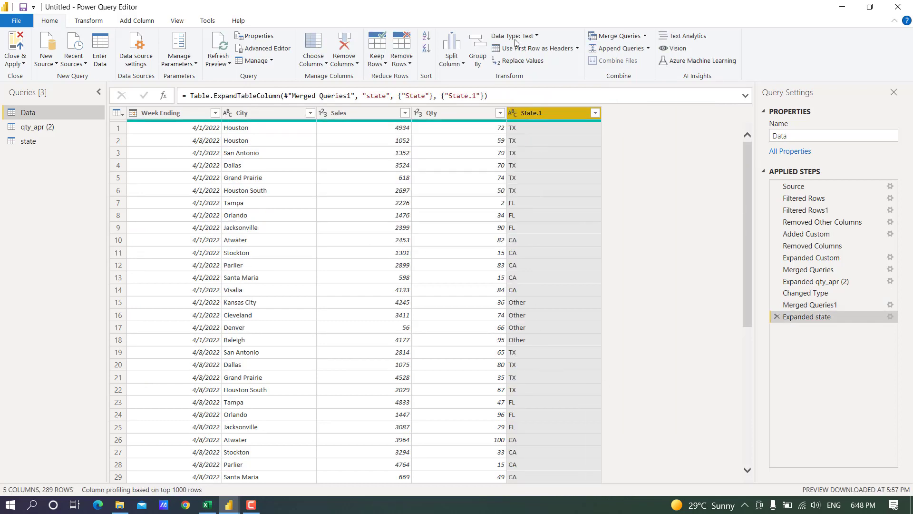
left_click(16, 62)
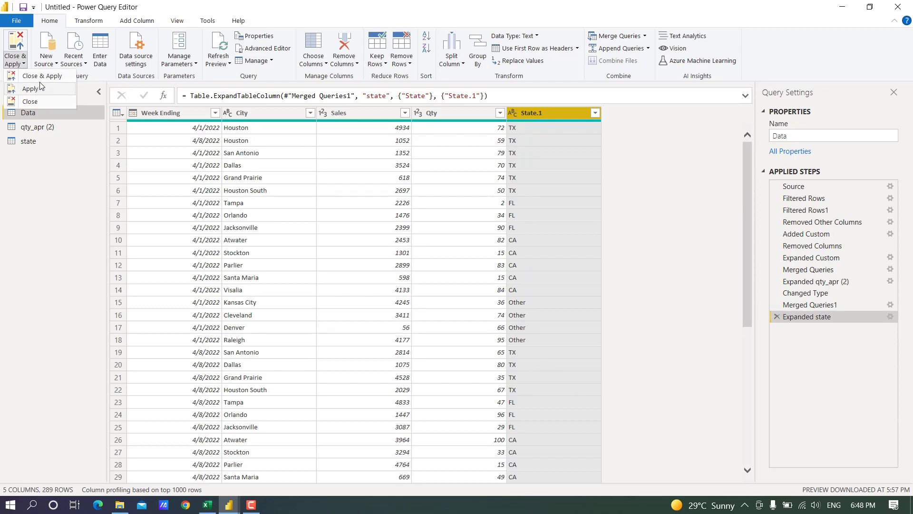
left_click(29, 101)
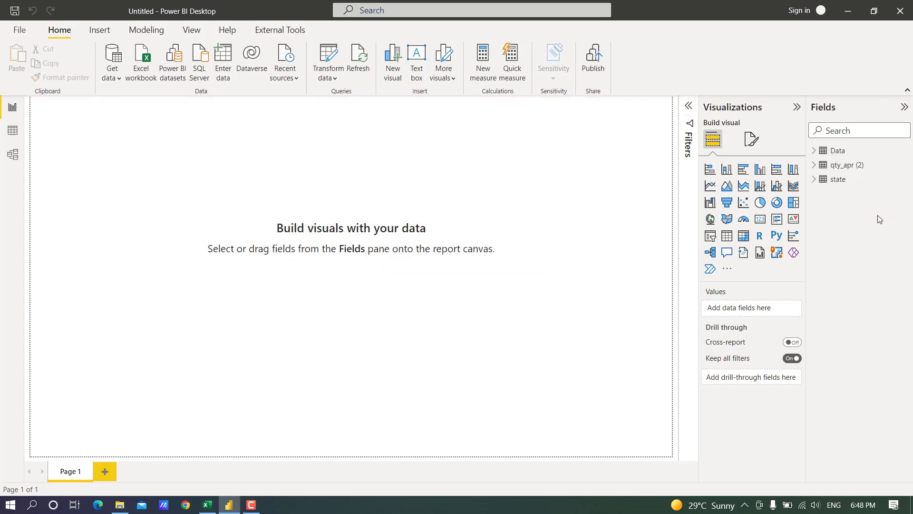
Hide the qty_apr (2) and state tables from the report's field list.
right_click(880, 165)
left_click(873, 165)
left_click(904, 166)
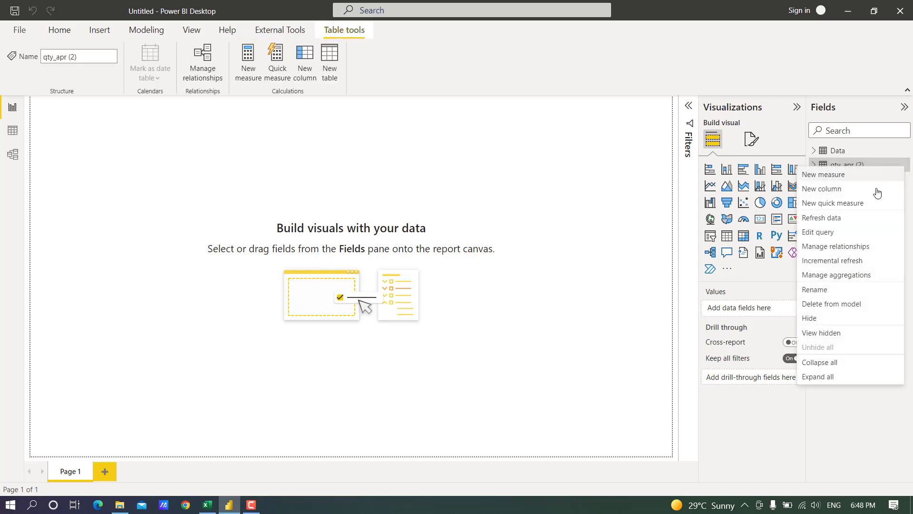
left_click(833, 312)
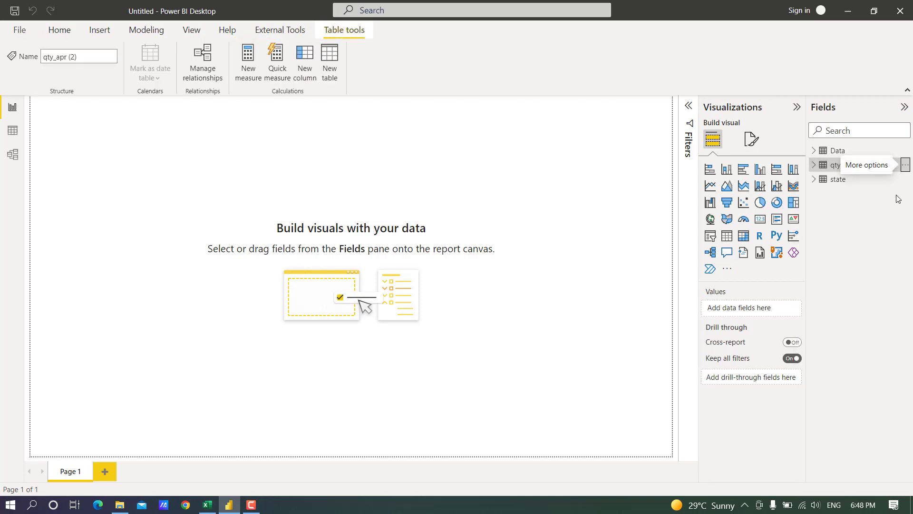
left_click(898, 170)
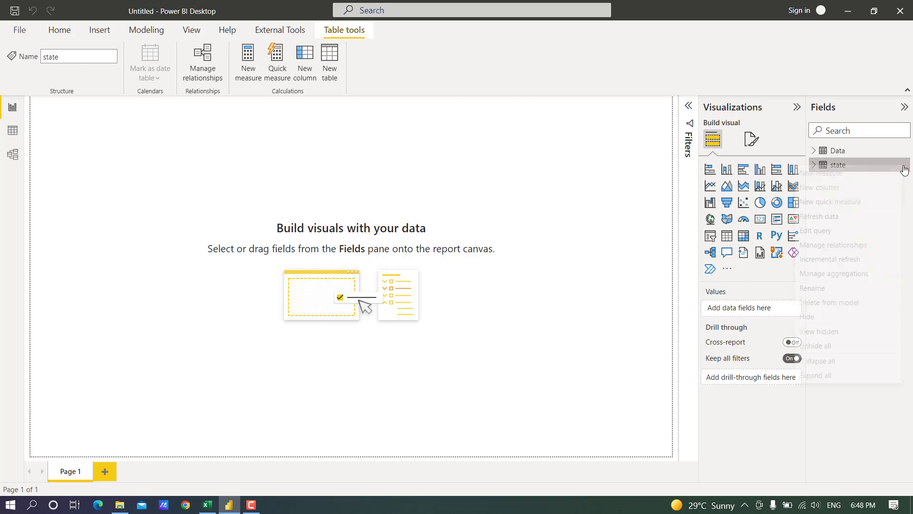
left_click(903, 165)
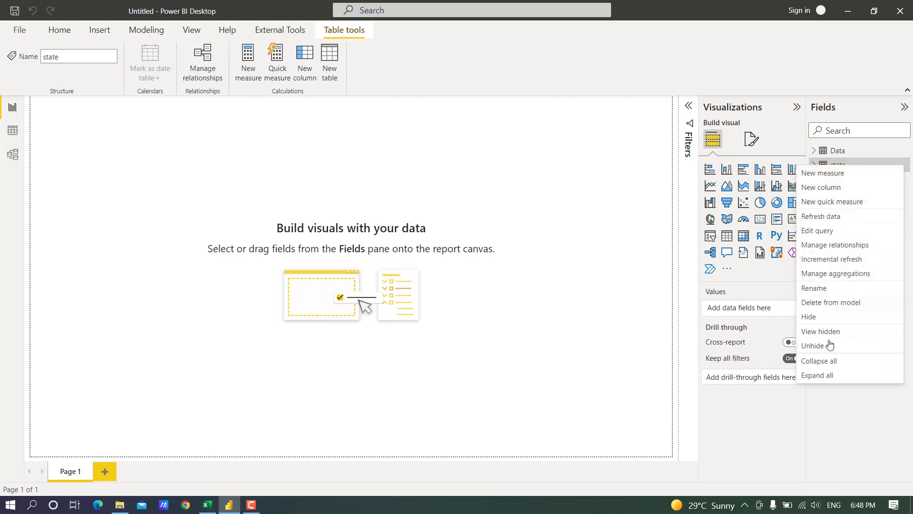
left_click(838, 317)
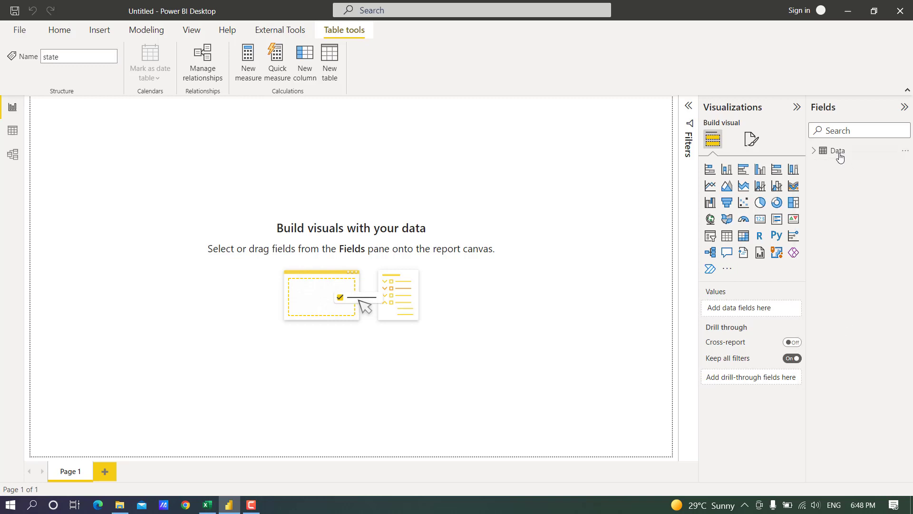
Rename the Data table's State.1 column as State in the data view, and return to the report view.
left_click(11, 136)
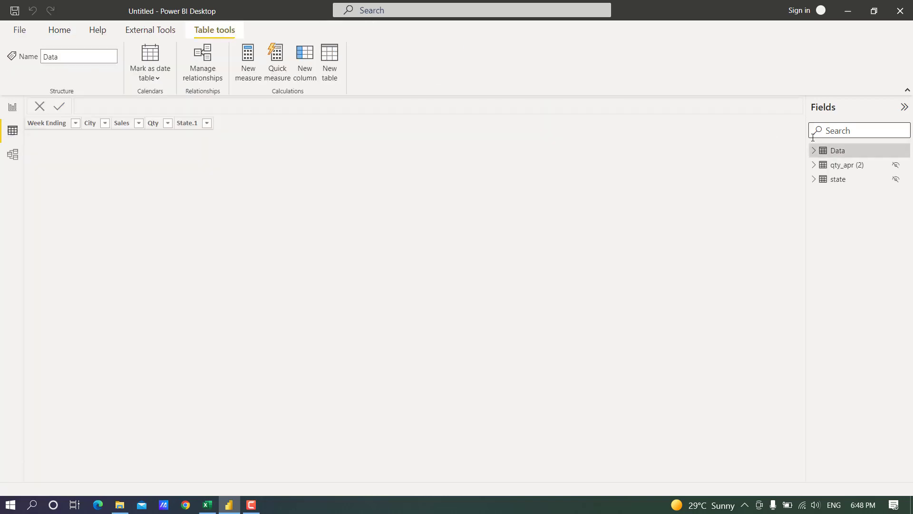
left_click(837, 150)
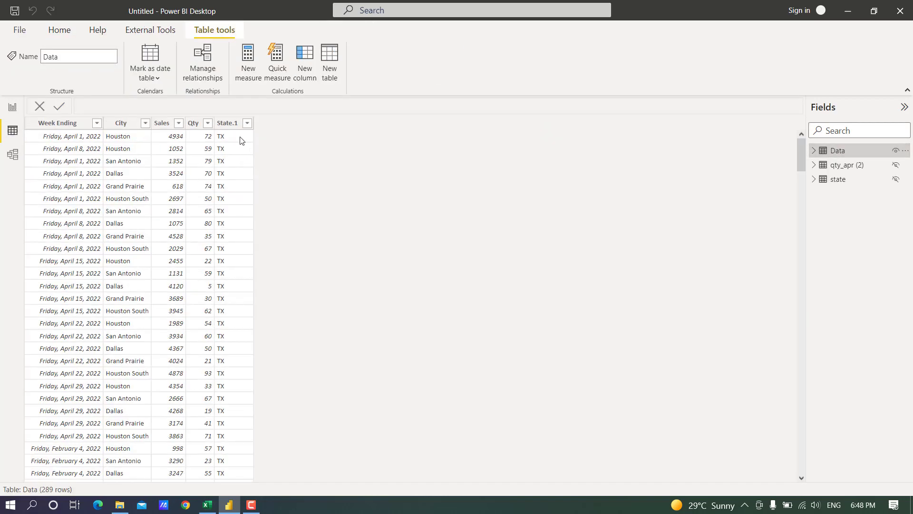
double_click(227, 123)
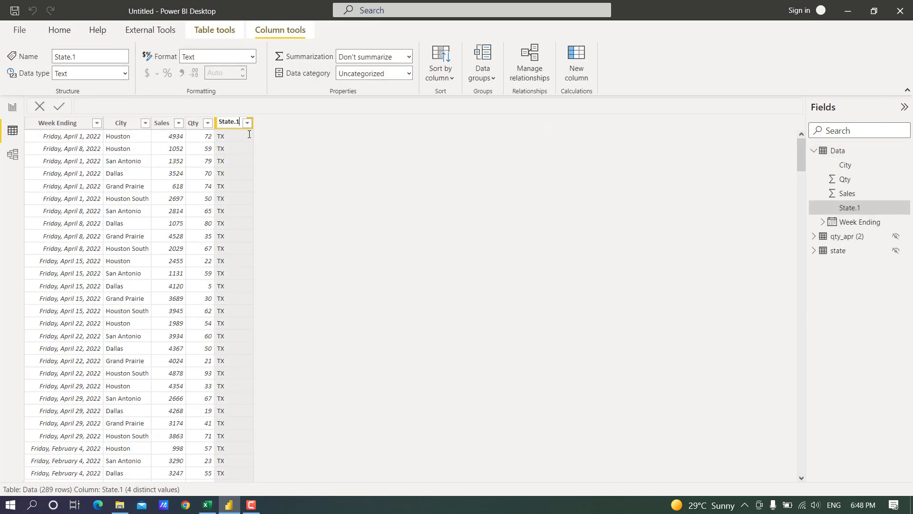
key("Escape")
left_click(172, 124)
left_click(194, 124)
left_click(51, 125)
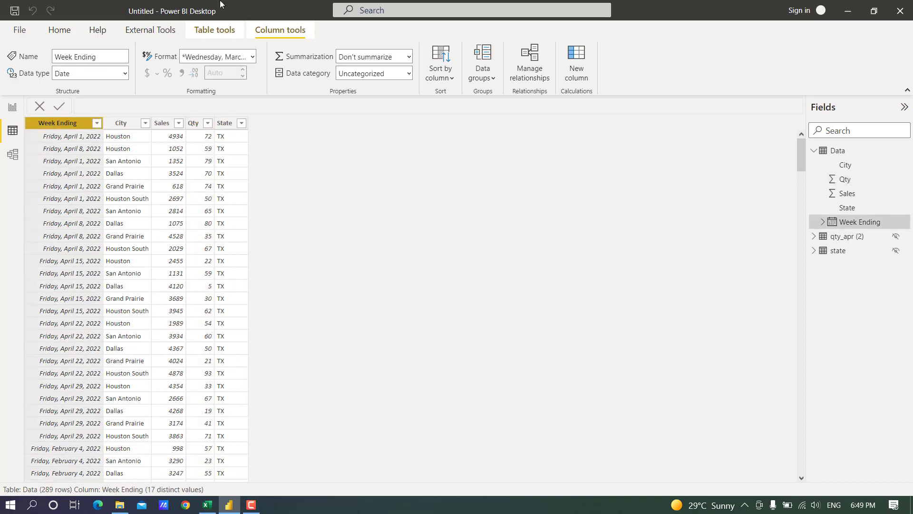
left_click(13, 107)
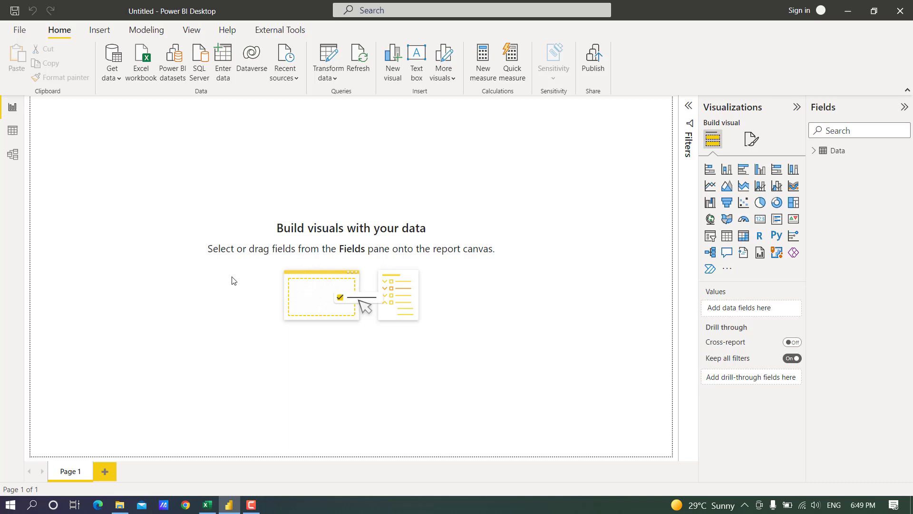
left_click(252, 504)
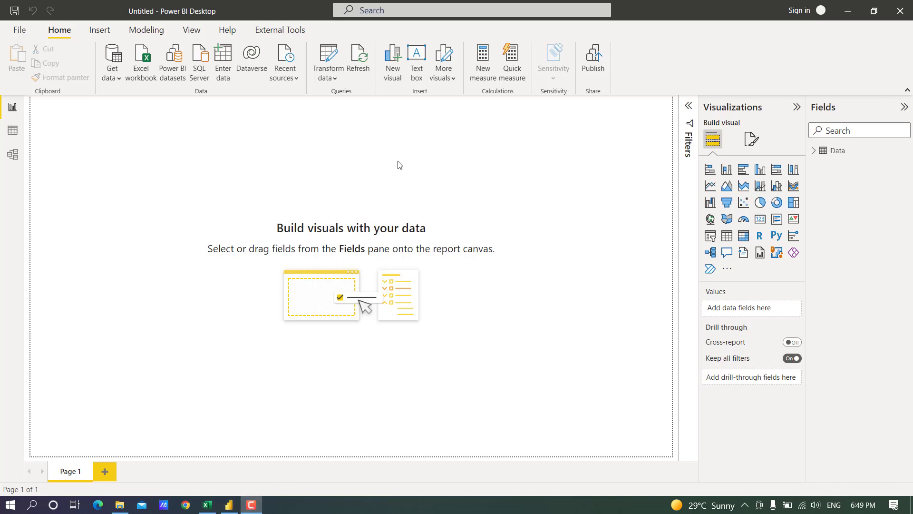